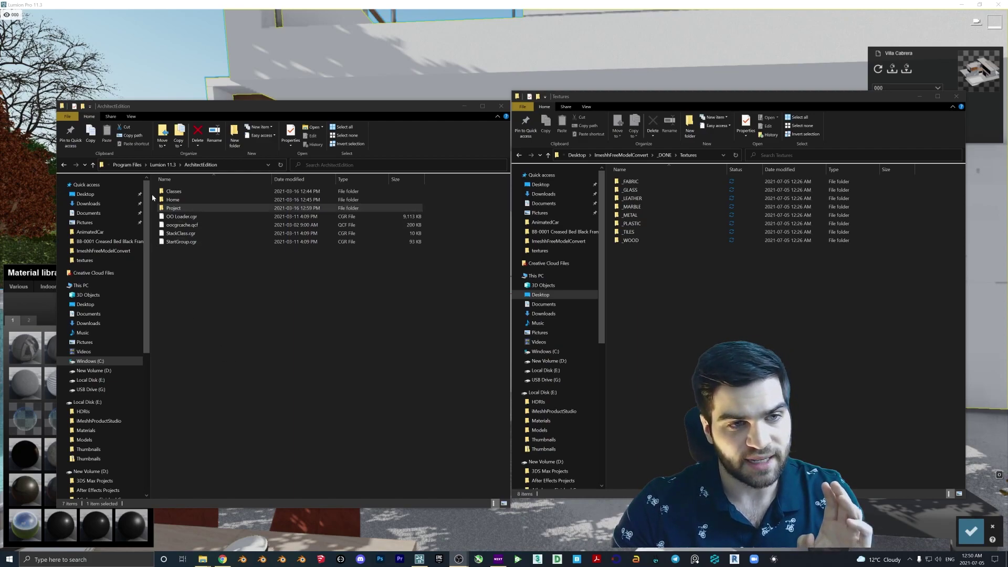
Browse from Program Files through Lumion 11.3, ArchitectEdition and Project to the Materials folder
{"action": "left_click", "coordinate": [126, 165]}
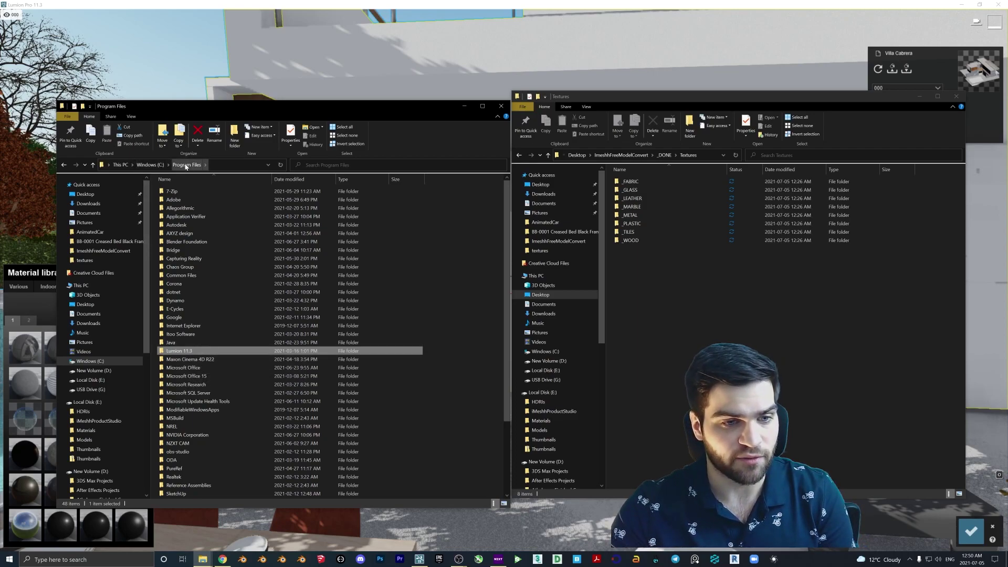
{"action": "double_click", "coordinate": [190, 351]}
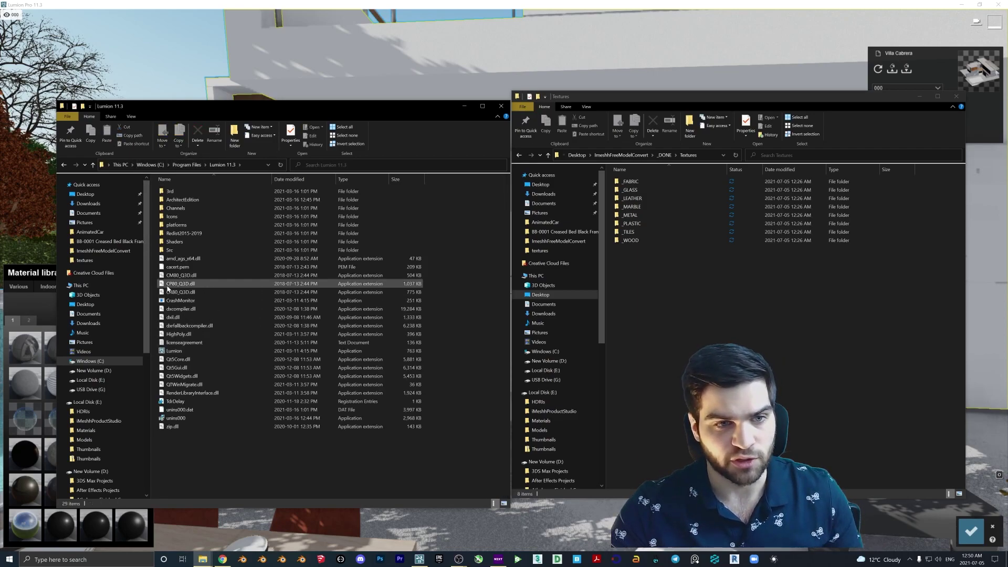
{"action": "double_click", "coordinate": [181, 199]}
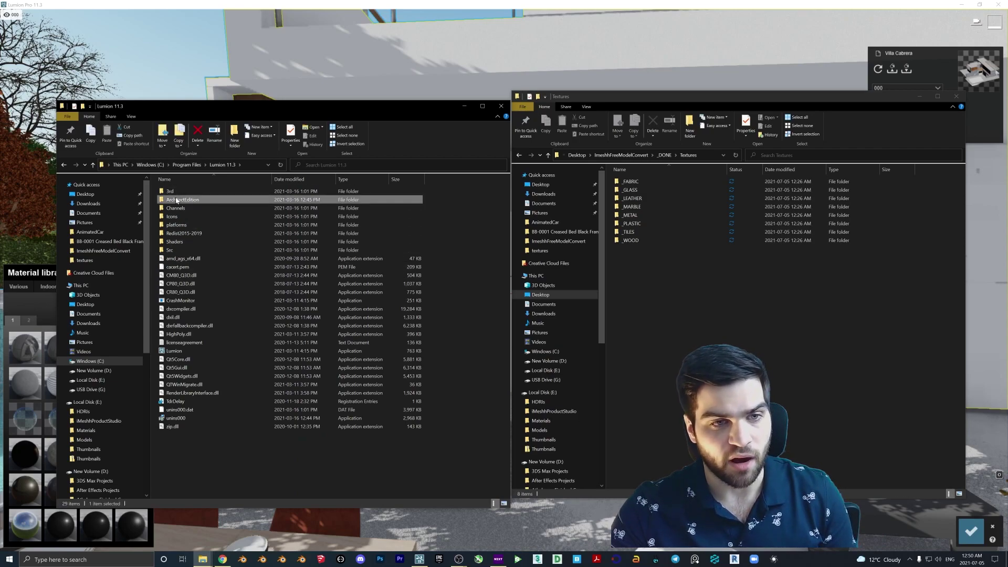
{"action": "double_click", "coordinate": [174, 208]}
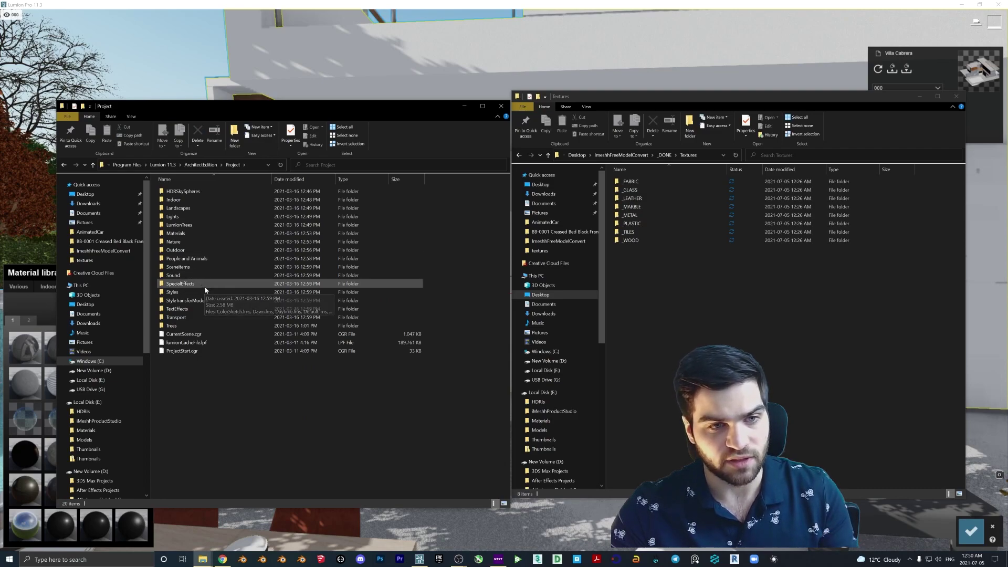
{"action": "double_click", "coordinate": [176, 234]}
Open the Fabric folder inside the indoor materials and look through its existing SIM and INN files
{"action": "left_click", "coordinate": [180, 201]}
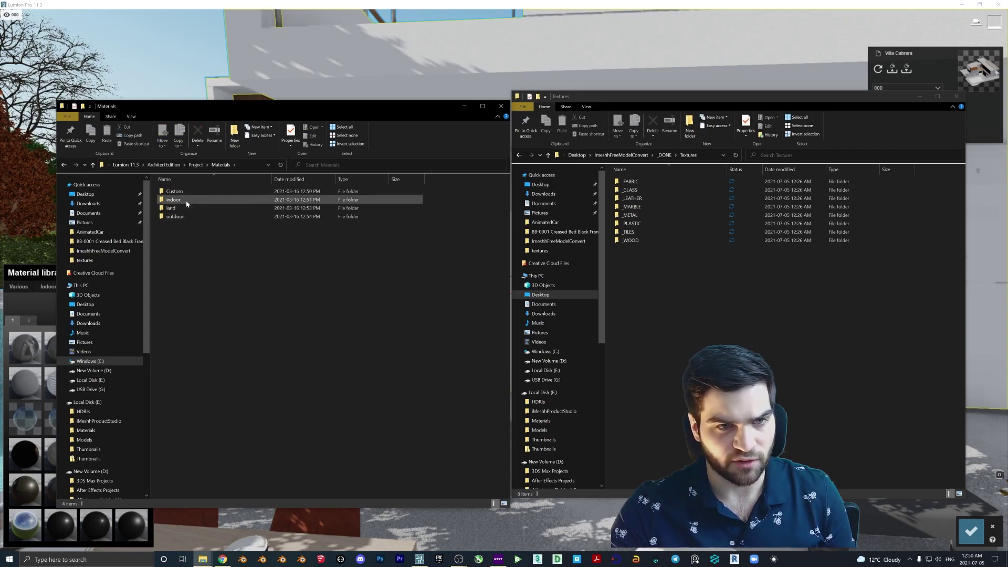
{"action": "double_click", "coordinate": [186, 203]}
{"action": "double_click", "coordinate": [172, 200]}
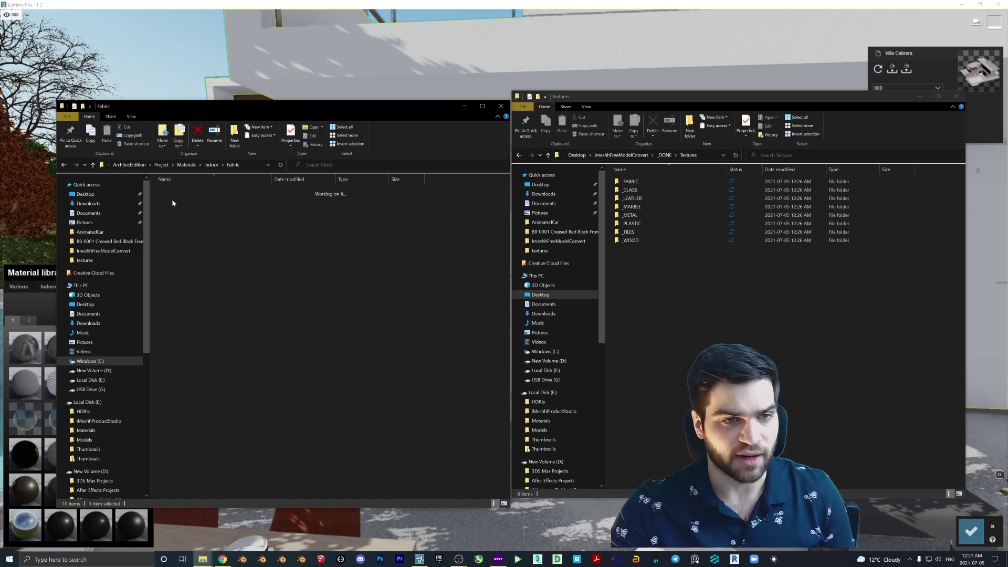
{"action": "scroll", "coordinate": [255, 355], "scroll_direction": "down", "scroll_amount": 5}
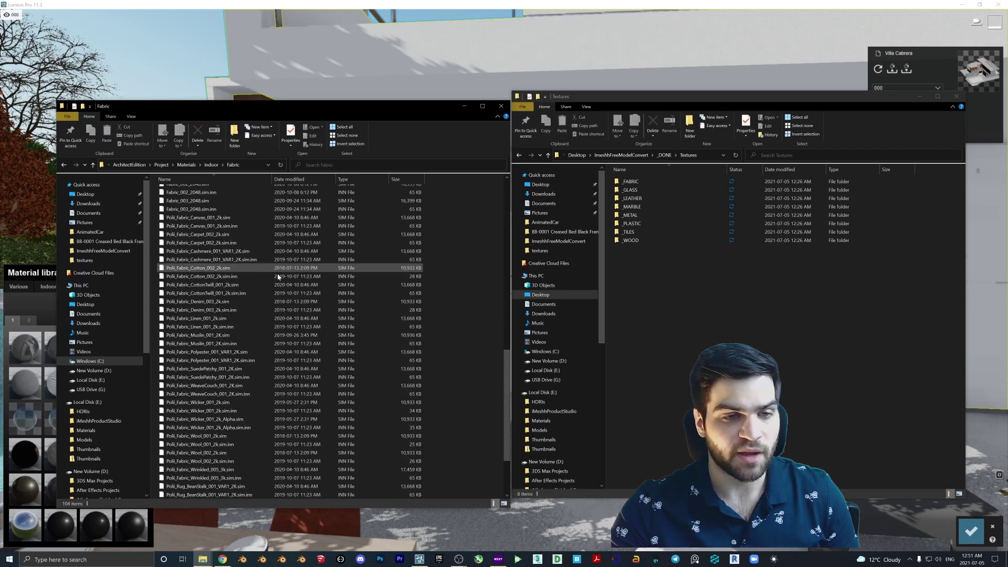
{"action": "scroll", "coordinate": [260, 283], "scroll_direction": "down", "scroll_amount": 5}
{"action": "scroll", "coordinate": [261, 286], "scroll_direction": "up", "scroll_amount": 6}
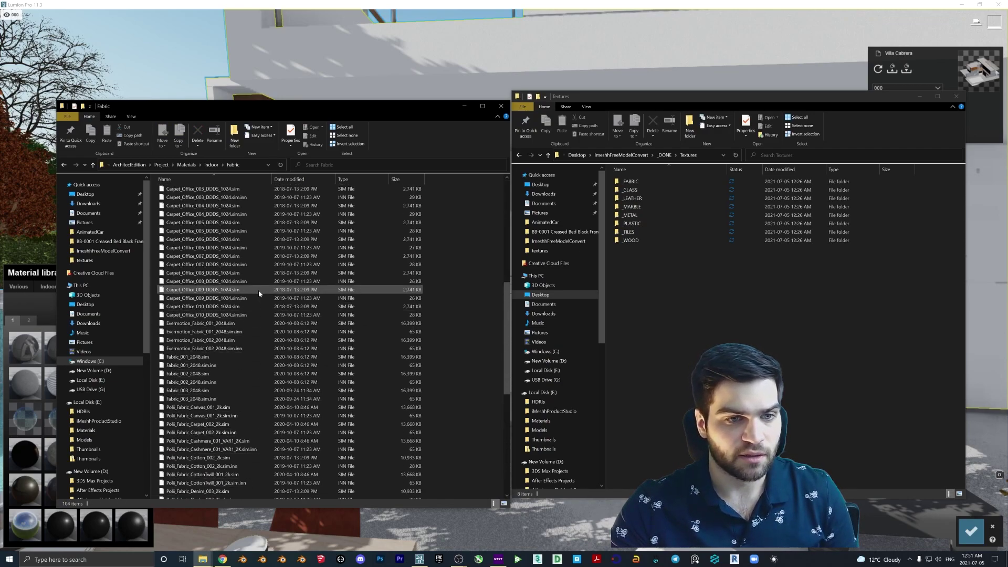
{"action": "left_click", "coordinate": [764, 276]}
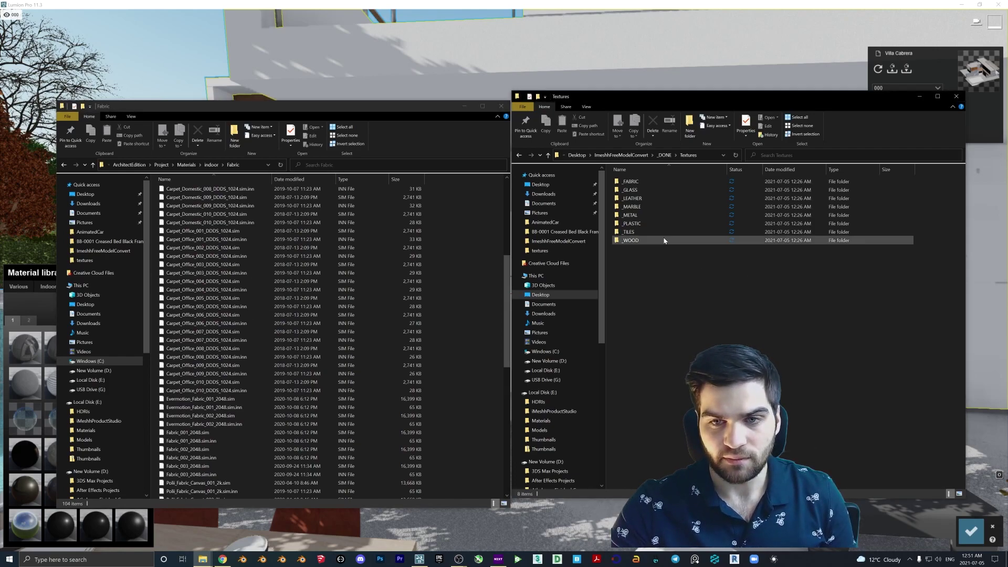
{"action": "scroll", "coordinate": [294, 307], "scroll_direction": "up", "scroll_amount": 1}
{"action": "scroll", "coordinate": [302, 294], "scroll_direction": "up", "scroll_amount": 7}
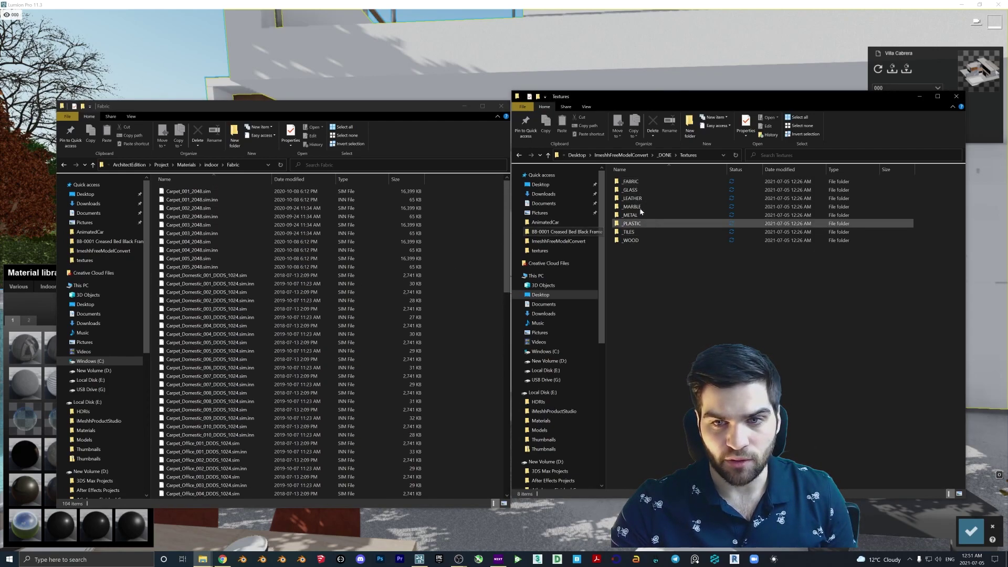
Copy all files from the _FABRIC textures folder into Lumion's indoor Fabric folder, granting administrator permission
{"action": "double_click", "coordinate": [630, 181]}
{"action": "left_click_drag", "start_coordinate": [671, 259], "coordinate": [654, 207]}
{"action": "right_click", "coordinate": [655, 207]}
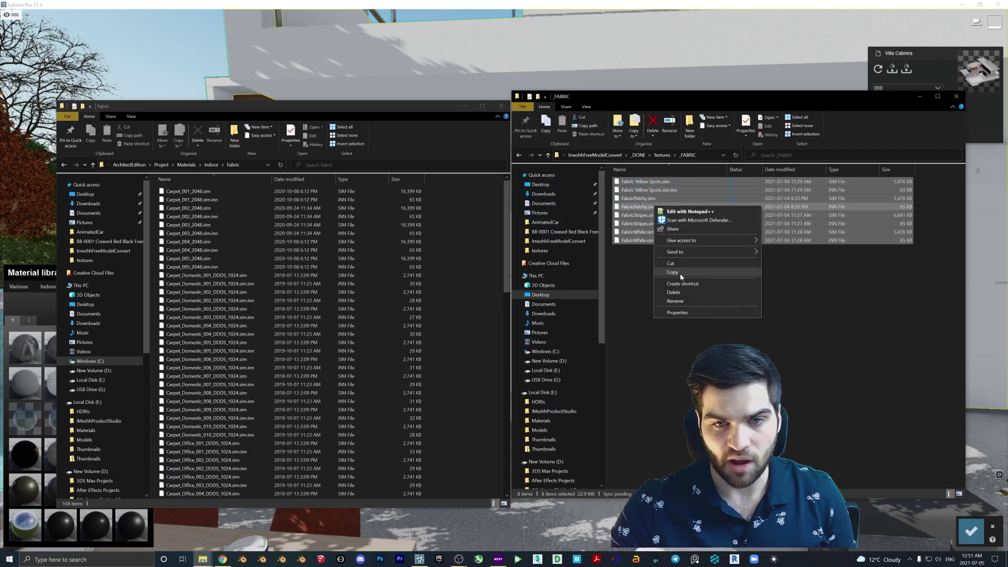
{"action": "left_click", "coordinate": [681, 274]}
{"action": "right_click", "coordinate": [496, 225]}
{"action": "left_click", "coordinate": [517, 282]}
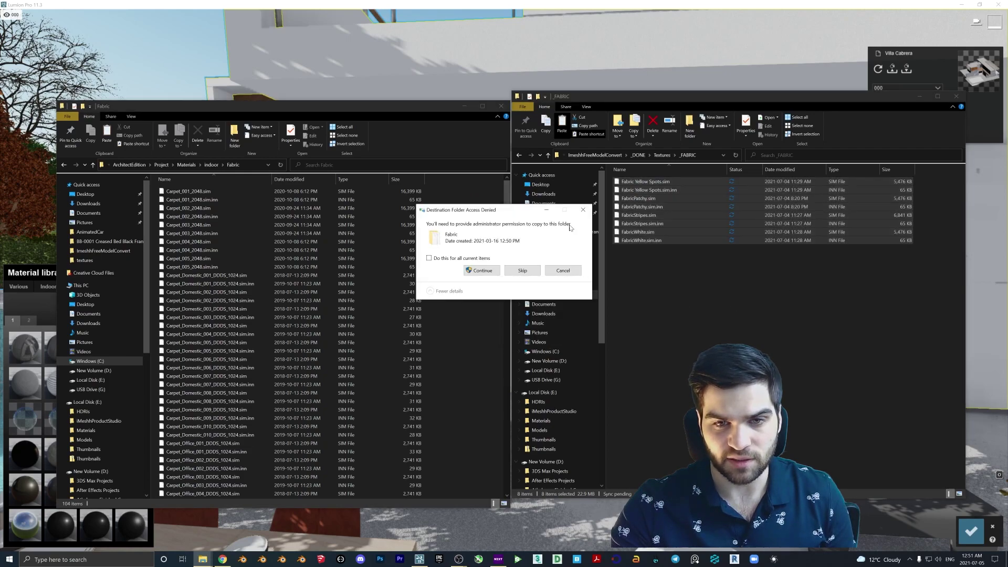
{"action": "left_click", "coordinate": [481, 271]}
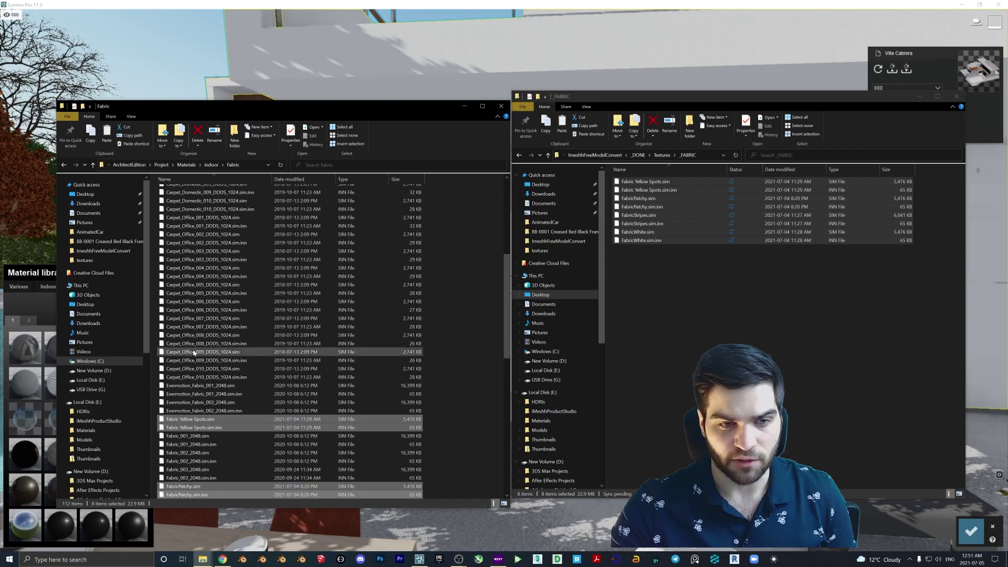
Open the _GLASS textures folder as the source and Lumion's GlassIndoor folder as the destination
{"action": "left_click", "coordinate": [661, 155]}
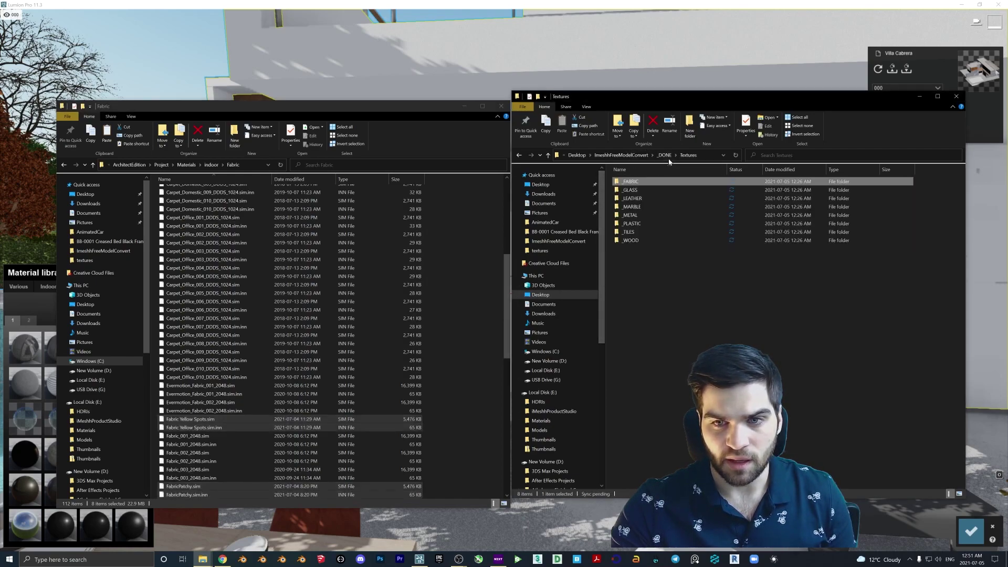
{"action": "double_click", "coordinate": [635, 191]}
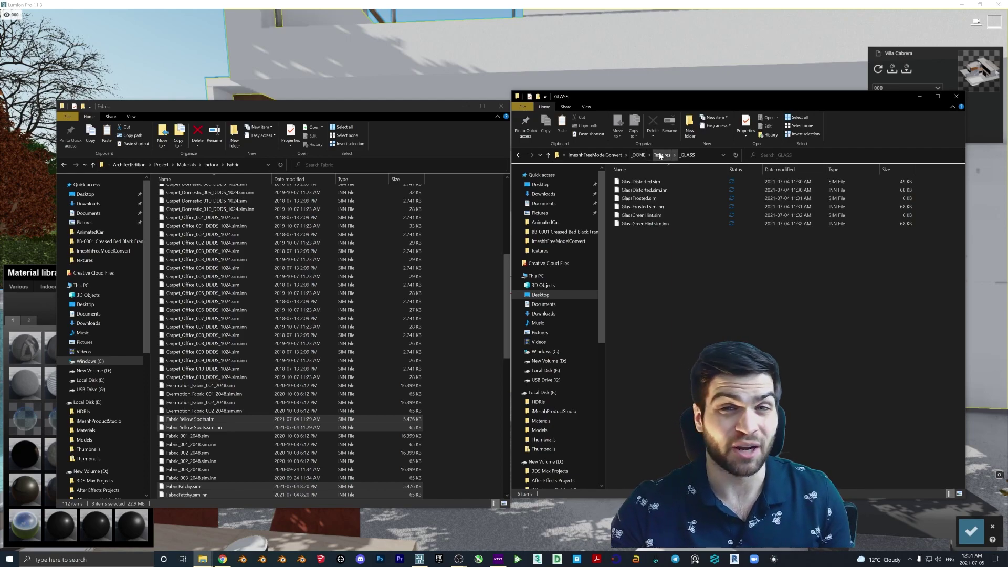
{"action": "left_click", "coordinate": [211, 165]}
{"action": "left_click", "coordinate": [184, 209]}
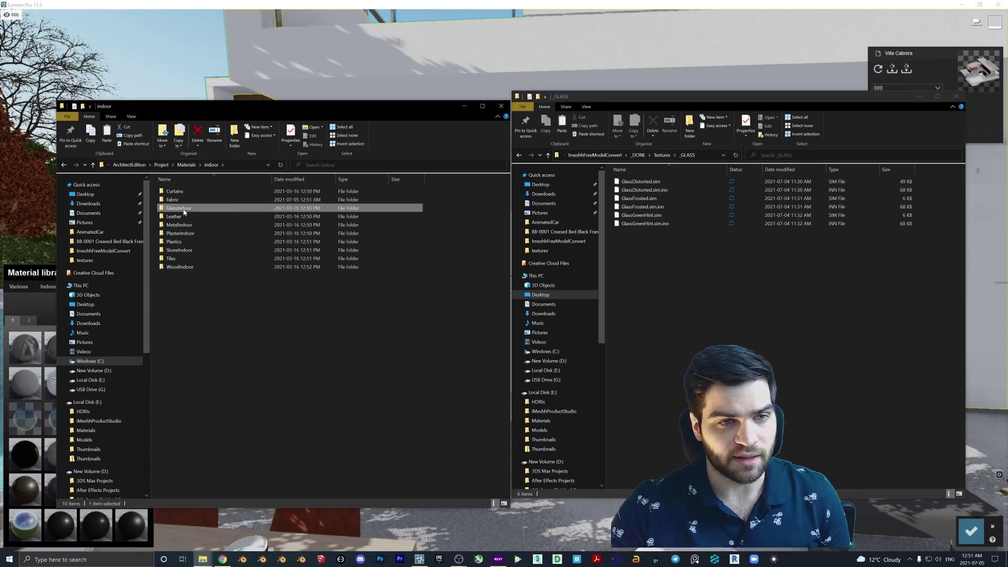
{"action": "double_click", "coordinate": [184, 209]}
Copy all the _GLASS texture files into the GlassIndoor folder, granting administrator permission
{"action": "left_click", "coordinate": [645, 223]}
{"action": "left_click", "coordinate": [640, 181], "text": "shift"}
{"action": "right_click", "coordinate": [644, 182]}
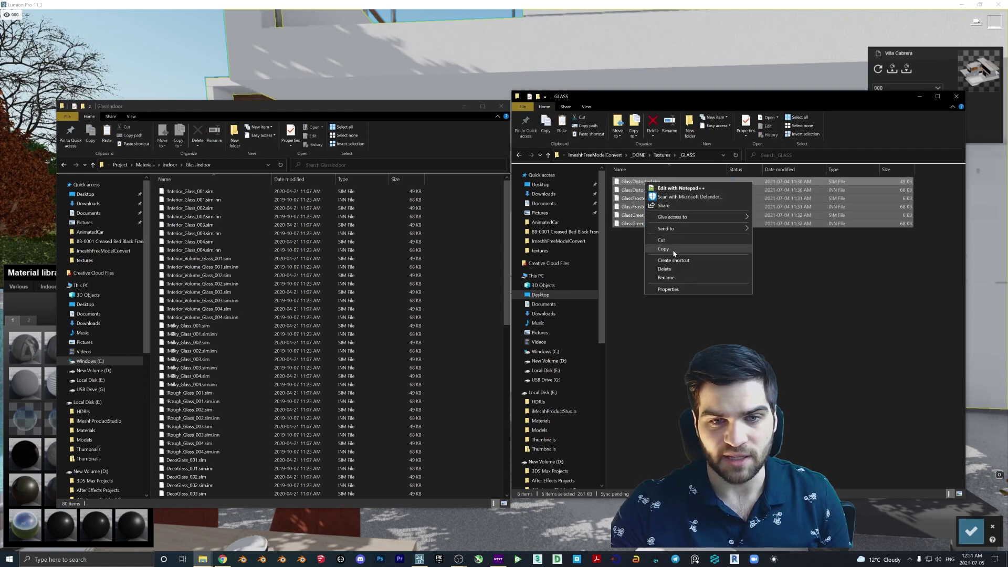
{"action": "left_click", "coordinate": [662, 249]}
{"action": "right_click", "coordinate": [497, 253]}
{"action": "left_click", "coordinate": [520, 304]}
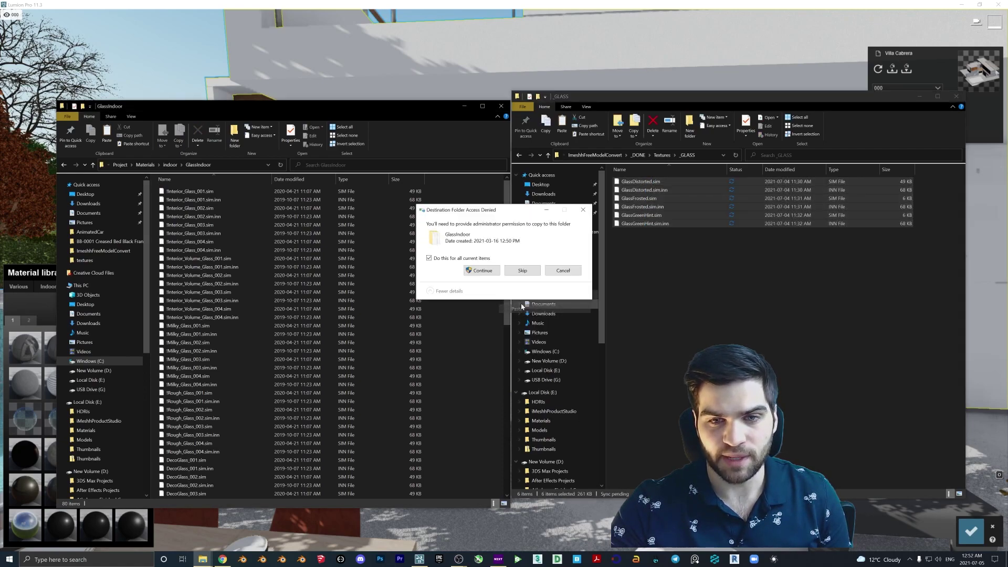
{"action": "left_click", "coordinate": [481, 270]}
Open the _LEATHER textures folder as the source and Lumion's indoor Leather folder as the destination
{"action": "left_click", "coordinate": [661, 155]}
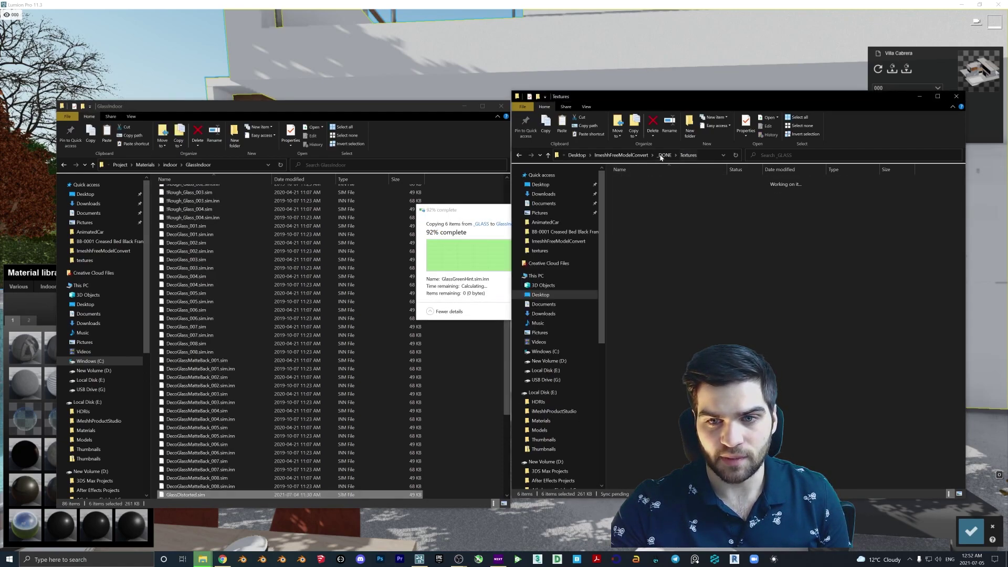
{"action": "double_click", "coordinate": [637, 190]}
{"action": "left_click", "coordinate": [170, 165]}
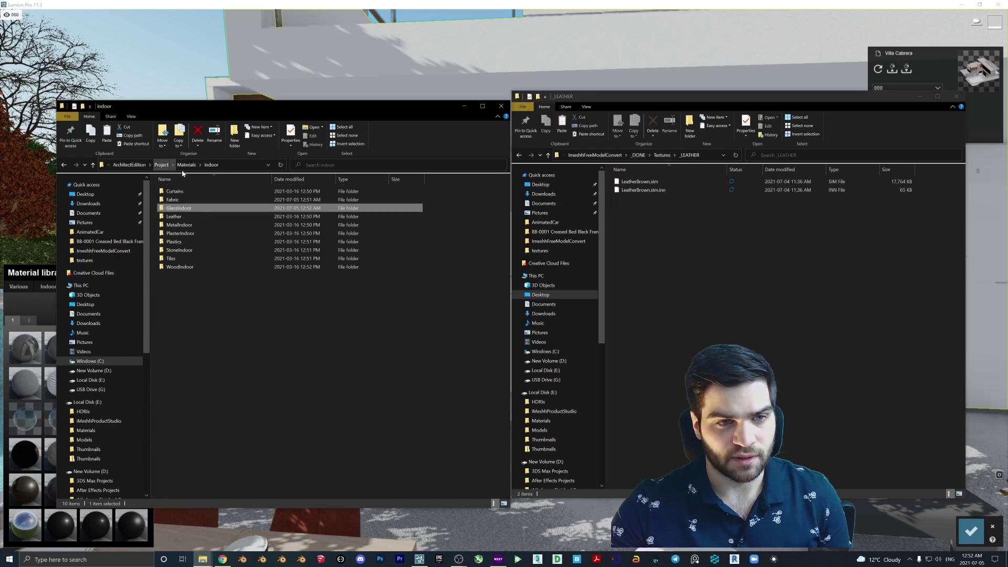
{"action": "double_click", "coordinate": [174, 217]}
Copy both LeatherBrown files into Lumion's indoor Leather folder, granting administrator permission
{"action": "left_click_drag", "start_coordinate": [616, 241], "coordinate": [646, 183]}
{"action": "right_click", "coordinate": [646, 182]}
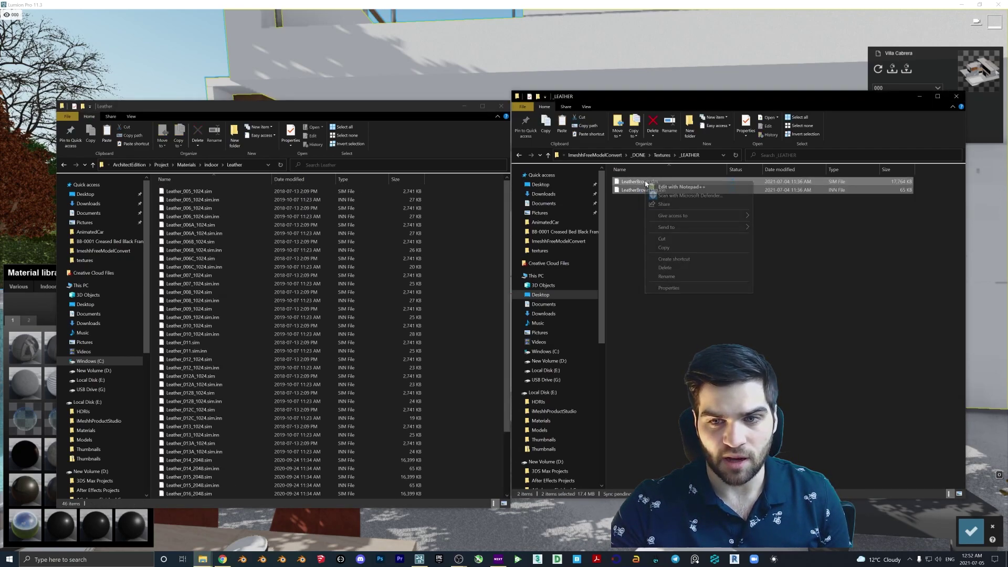
{"action": "left_click", "coordinate": [663, 248]}
{"action": "right_click", "coordinate": [492, 221]}
{"action": "left_click", "coordinate": [504, 288]}
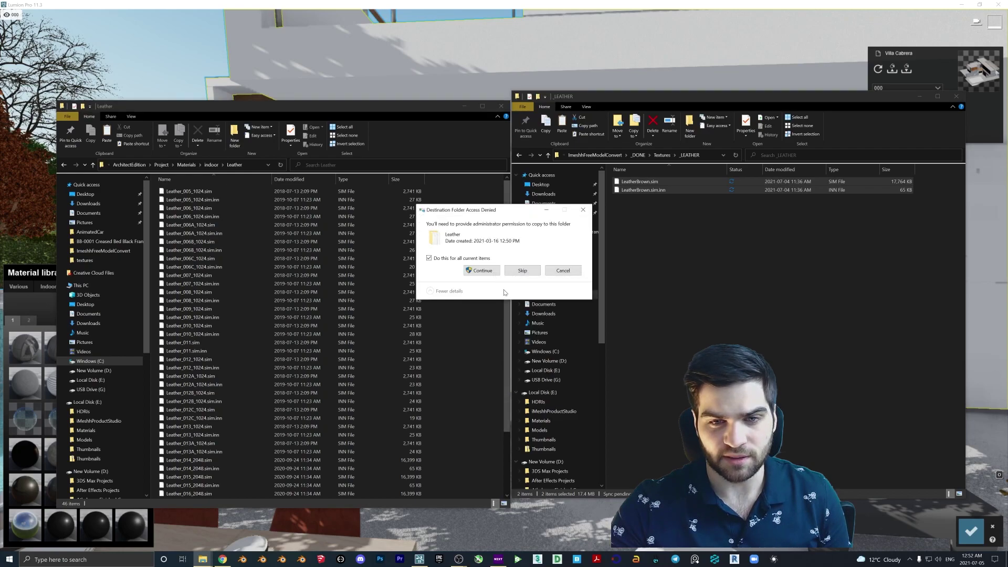
{"action": "left_click", "coordinate": [485, 271]}
Open the _MARBLE textures folder as the source and Lumion's StoneIndoor folder as the destination
{"action": "left_click", "coordinate": [662, 154]}
{"action": "double_click", "coordinate": [634, 208]}
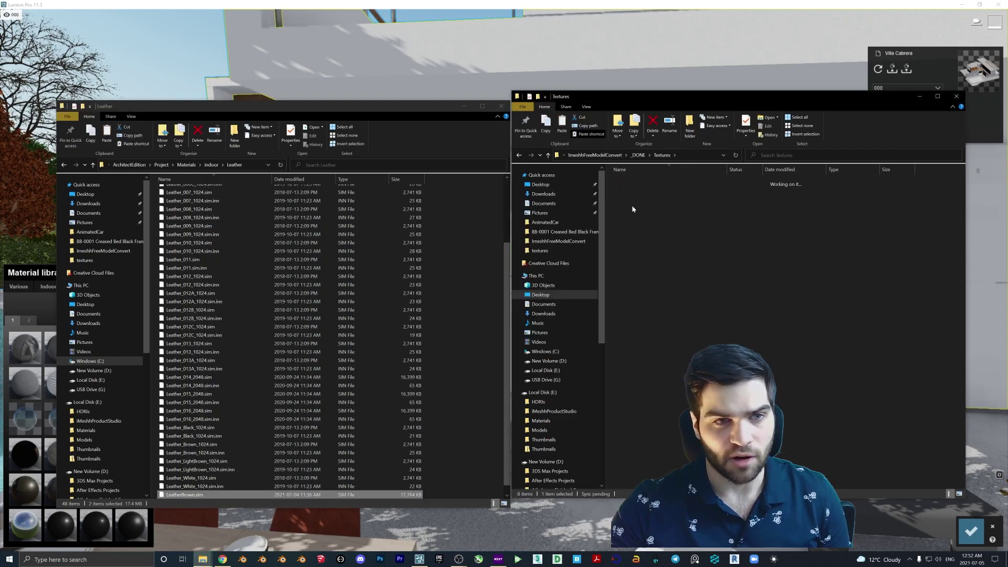
{"action": "left_click", "coordinate": [211, 165]}
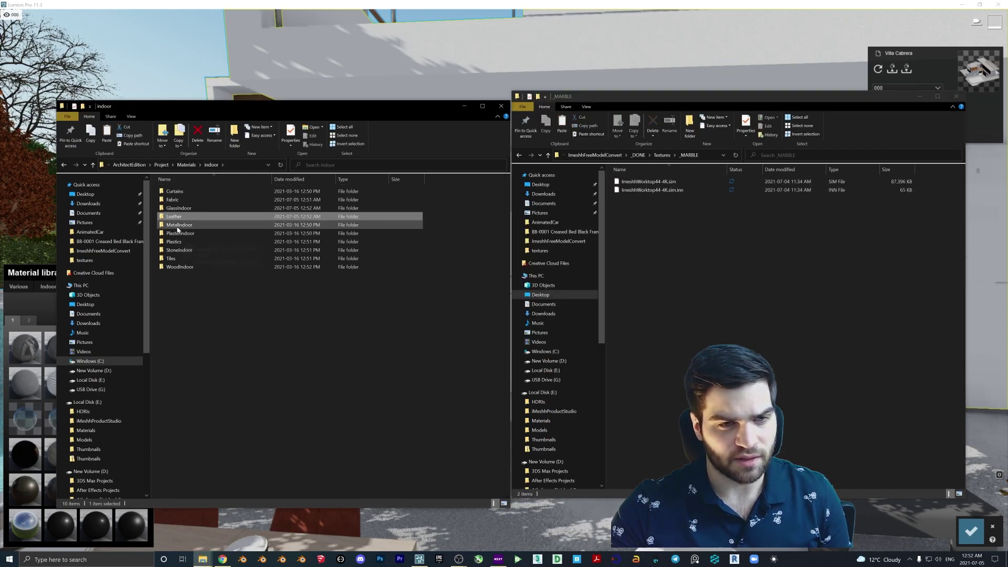
{"action": "double_click", "coordinate": [184, 251]}
Copy both ImeshhWorktop44-4K files into the StoneIndoor folder, granting administrator permission
{"action": "left_click_drag", "start_coordinate": [743, 221], "coordinate": [659, 182]}
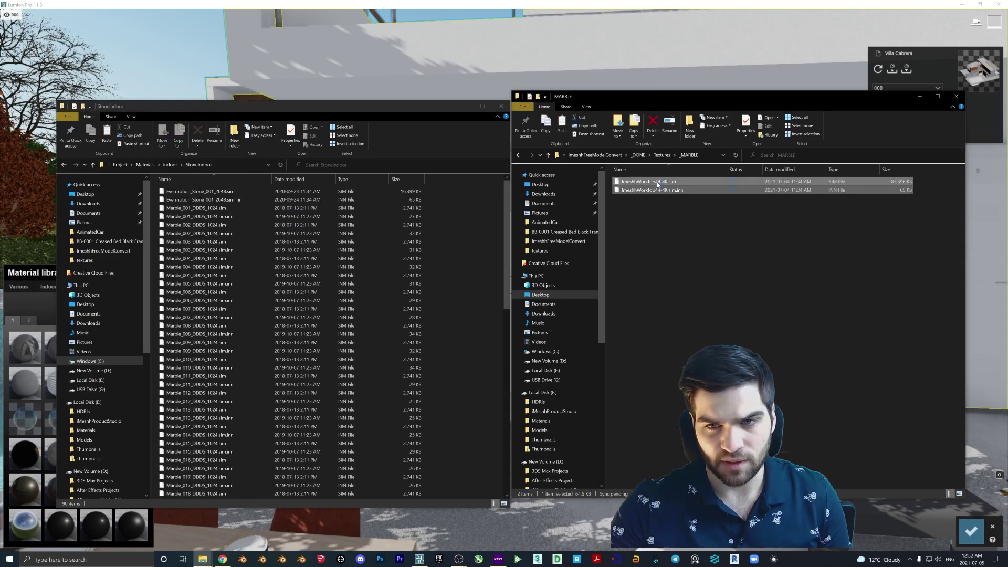
{"action": "right_click", "coordinate": [659, 182]}
{"action": "left_click", "coordinate": [678, 247]}
{"action": "right_click", "coordinate": [493, 243]}
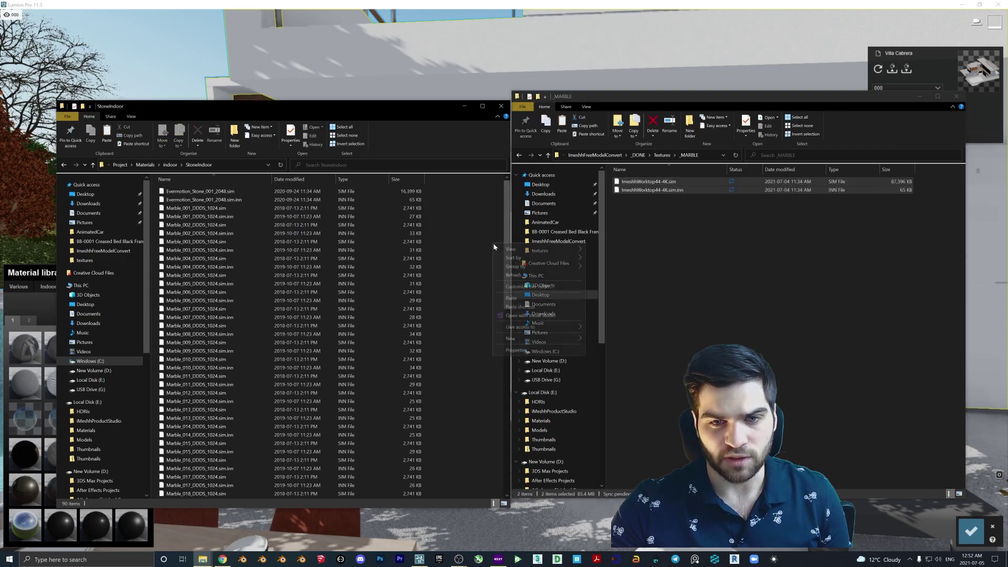
{"action": "left_click", "coordinate": [506, 295]}
{"action": "left_click", "coordinate": [486, 271]}
Open the _METAL textures folder and copy all of its files to the clipboard
{"action": "left_click", "coordinate": [662, 156]}
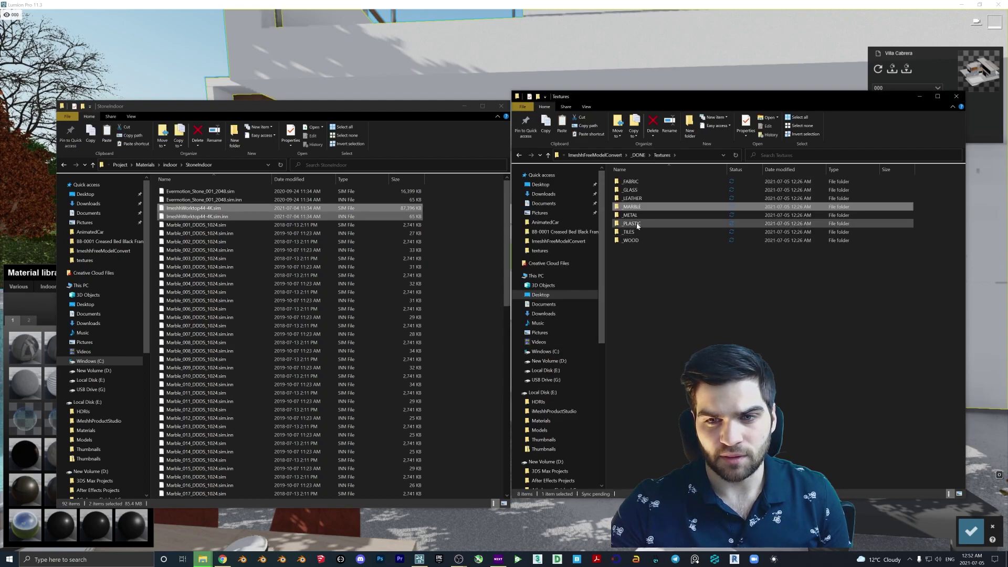
{"action": "double_click", "coordinate": [637, 224]}
{"action": "left_click_drag", "start_coordinate": [646, 290], "coordinate": [658, 185]}
{"action": "right_click", "coordinate": [658, 187]}
{"action": "left_click", "coordinate": [674, 251]}
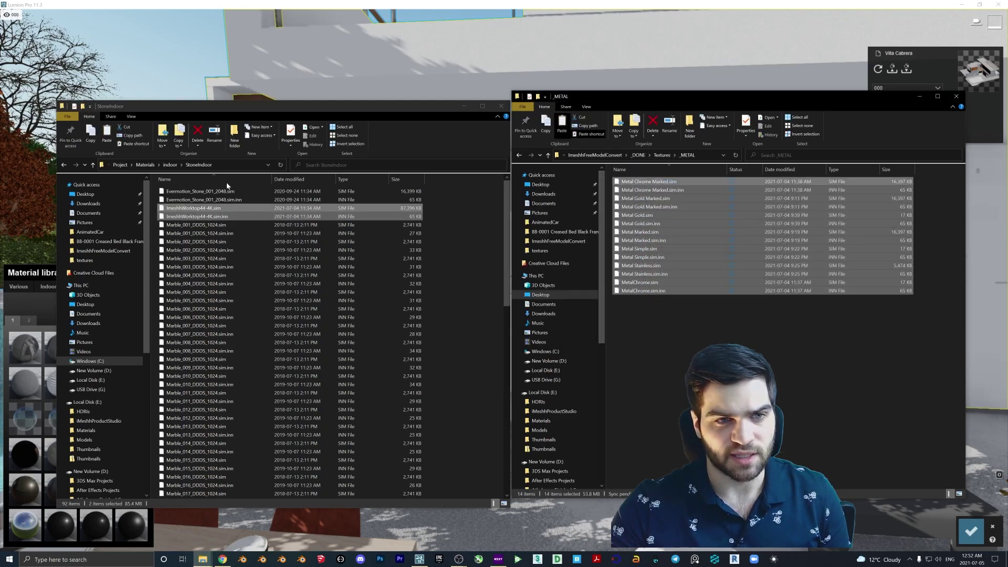
Paste the copied metal files into Lumion's MetalIndoor folder, granting administrator permission
{"action": "left_click", "coordinate": [181, 165]}
{"action": "left_click", "coordinate": [171, 165]}
{"action": "double_click", "coordinate": [179, 225]}
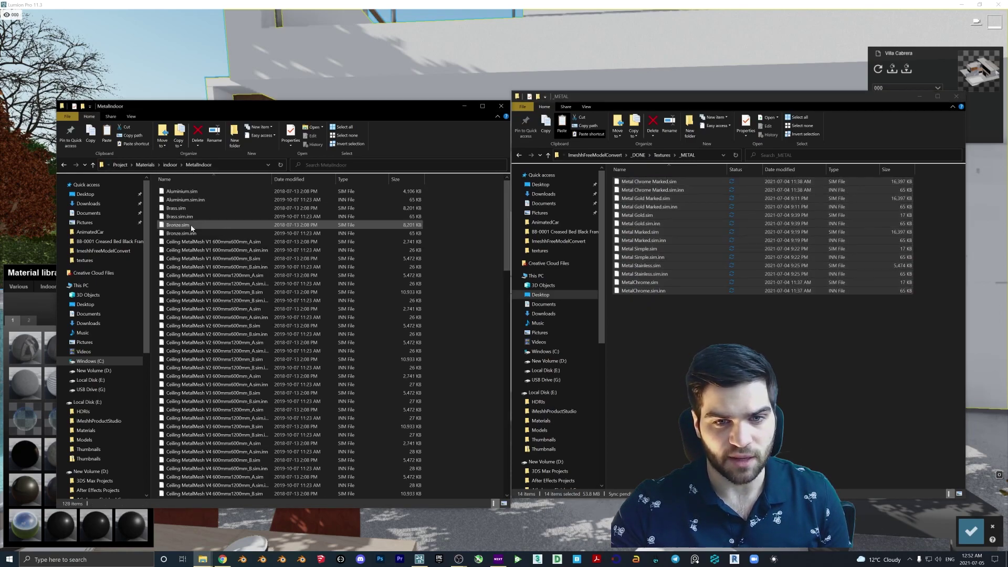
{"action": "right_click", "coordinate": [457, 248]}
{"action": "left_click", "coordinate": [465, 299]}
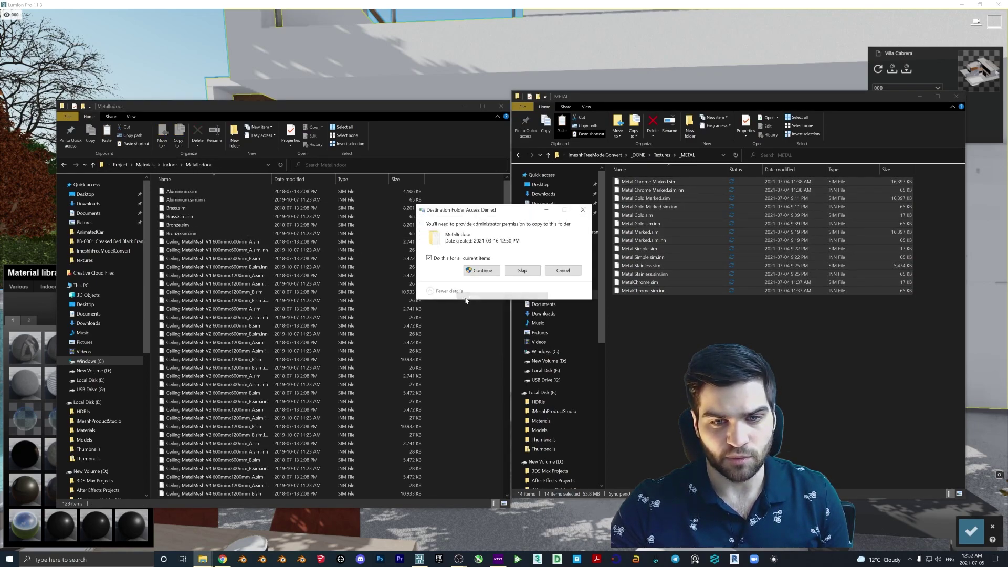
{"action": "left_click", "coordinate": [482, 270]}
Open the _PLASTIC textures folder as the source and Lumion's indoor Plastics folder as the destination
{"action": "left_click", "coordinate": [662, 155]}
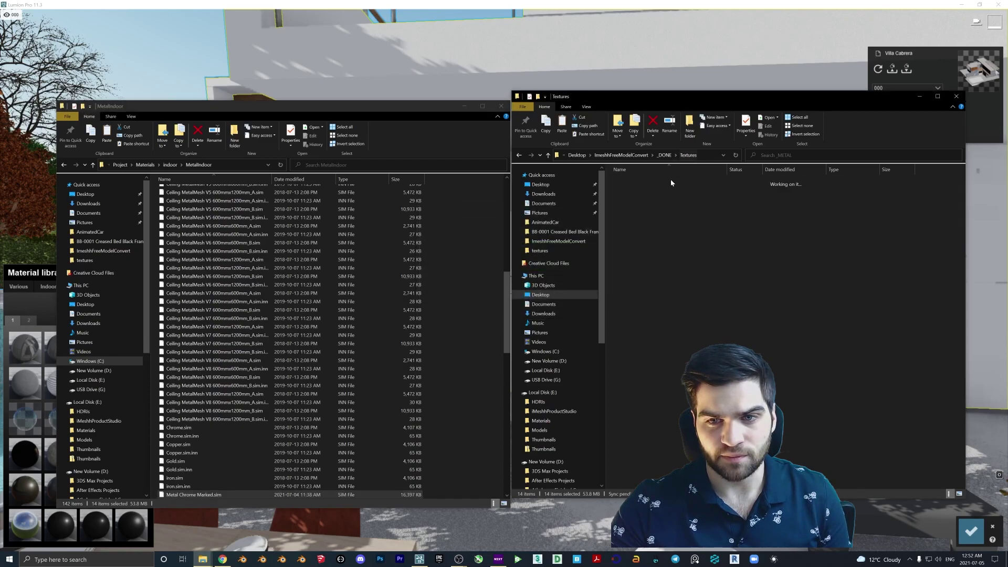
{"action": "double_click", "coordinate": [640, 224]}
{"action": "left_click_drag", "start_coordinate": [647, 288], "coordinate": [641, 175]}
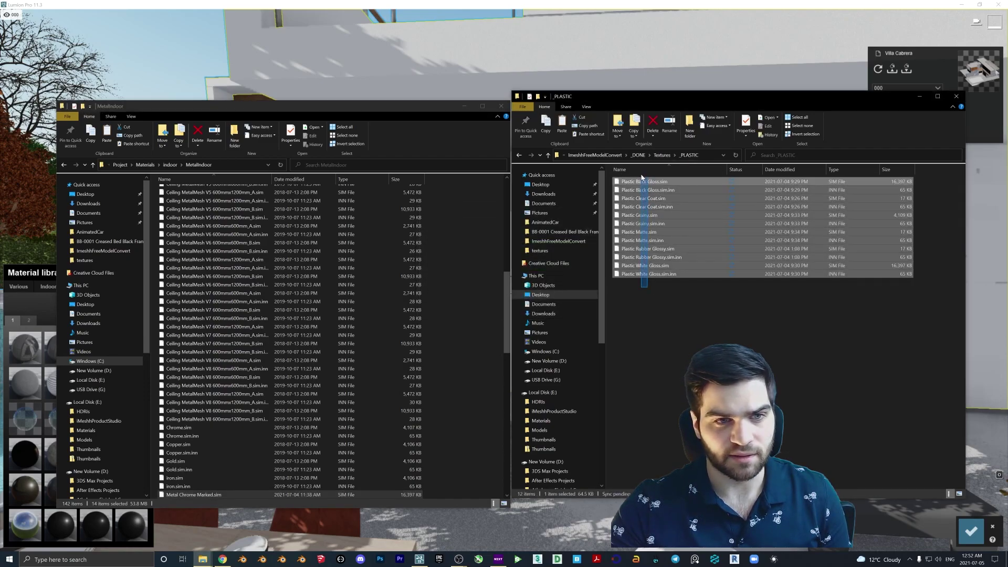
{"action": "left_click", "coordinate": [170, 164]}
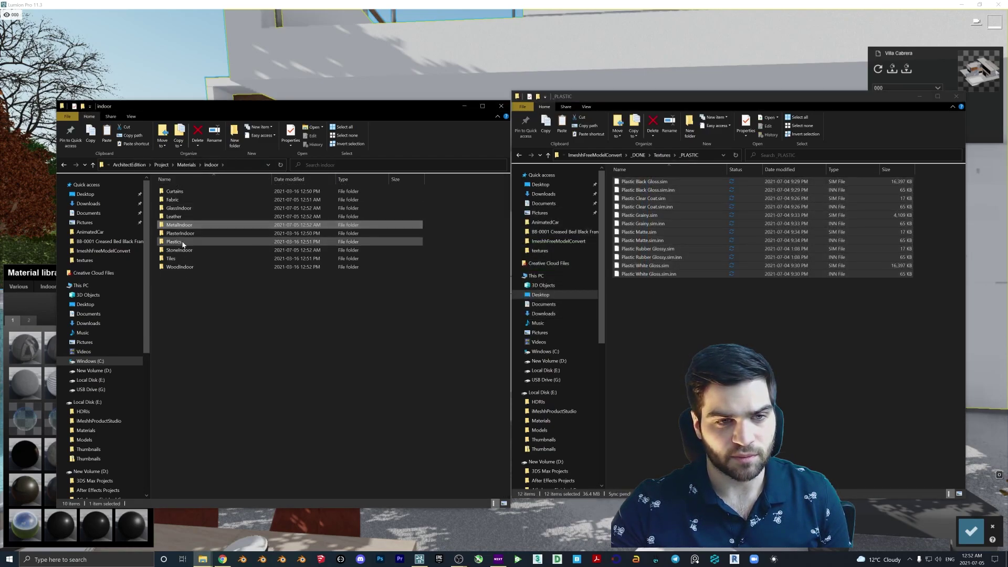
{"action": "double_click", "coordinate": [183, 244]}
Copy all of the _PLASTIC texture files into Lumion's indoor Plastics folder, granting administrator permission
{"action": "left_click_drag", "start_coordinate": [711, 320], "coordinate": [650, 184]}
{"action": "right_click", "coordinate": [653, 190]}
{"action": "left_click", "coordinate": [672, 256]}
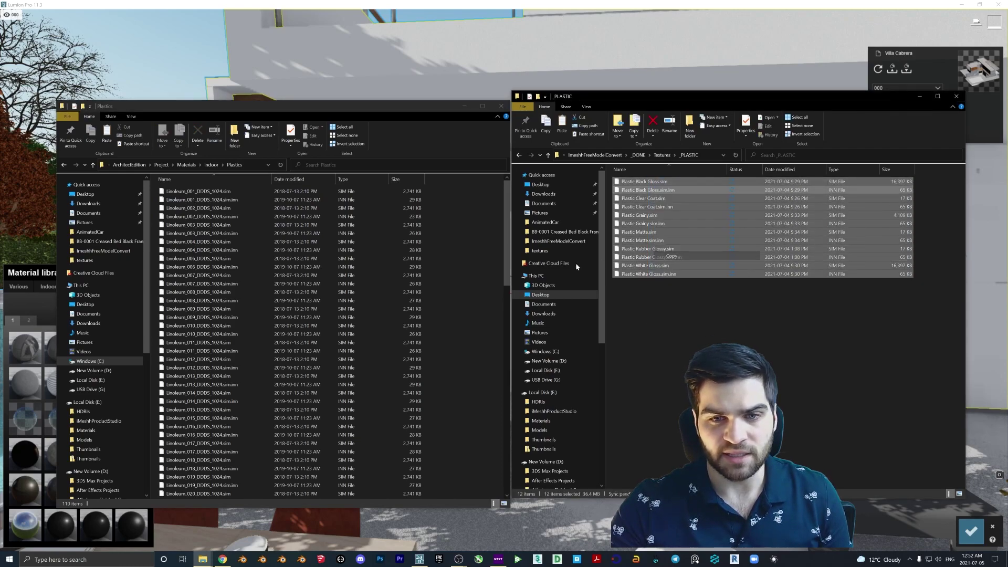
{"action": "right_click", "coordinate": [497, 234]}
{"action": "left_click", "coordinate": [525, 290]}
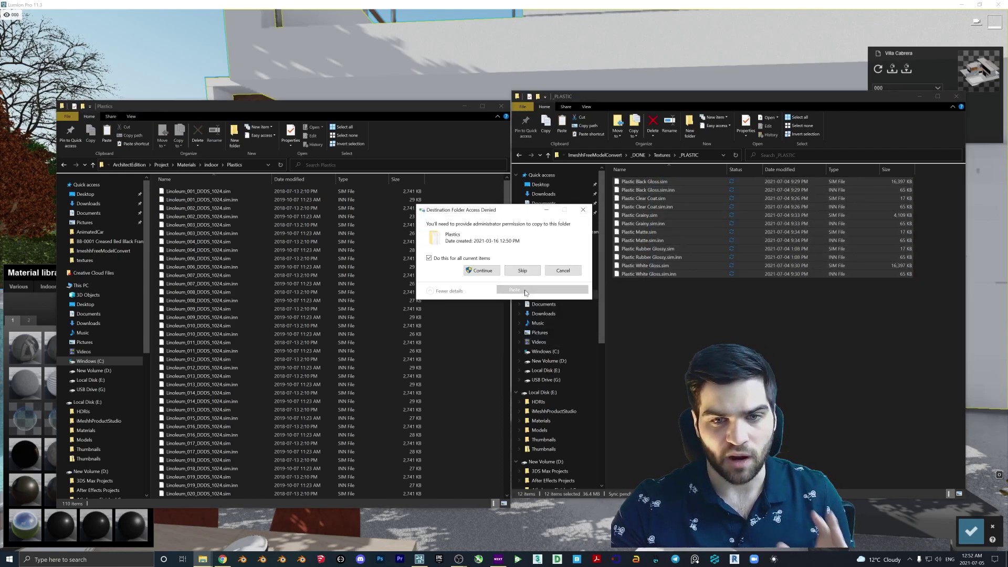
{"action": "left_click", "coordinate": [482, 270]}
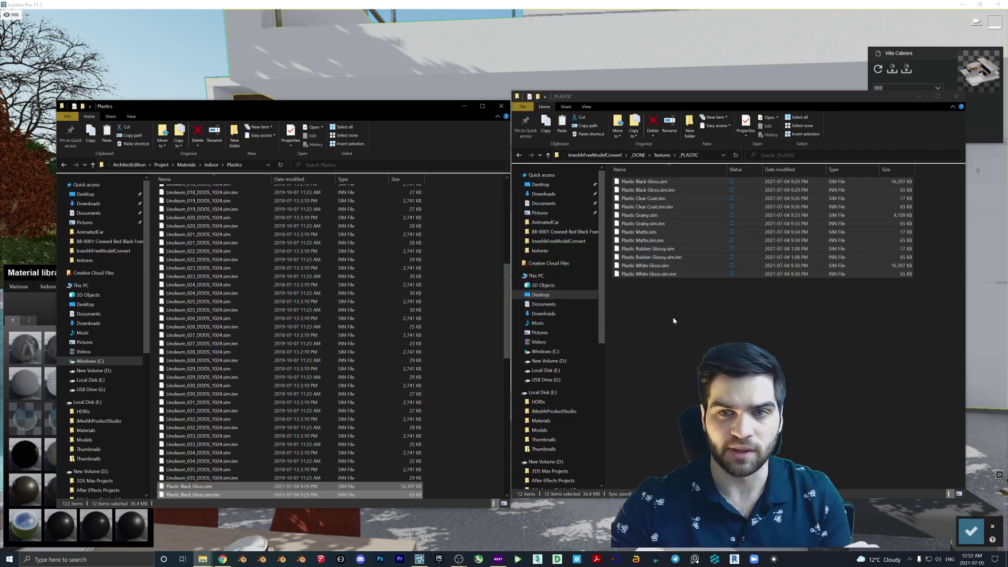
Open the _TILES textures folder and copy all of its files to the clipboard
{"action": "left_click", "coordinate": [665, 156]}
{"action": "left_click", "coordinate": [629, 232]}
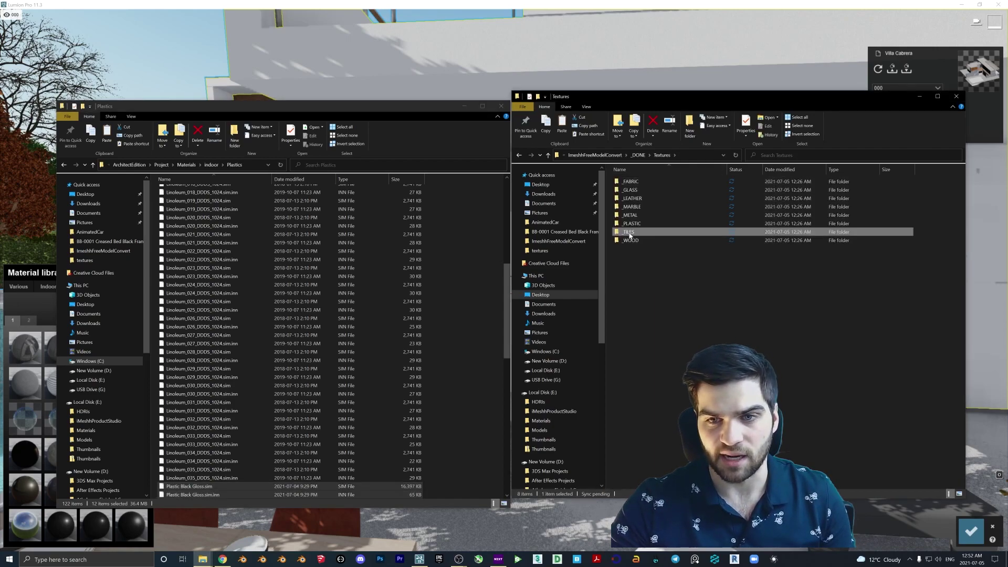
{"action": "double_click", "coordinate": [630, 232]}
{"action": "left_click_drag", "start_coordinate": [656, 259], "coordinate": [644, 182]}
{"action": "right_click", "coordinate": [644, 181]}
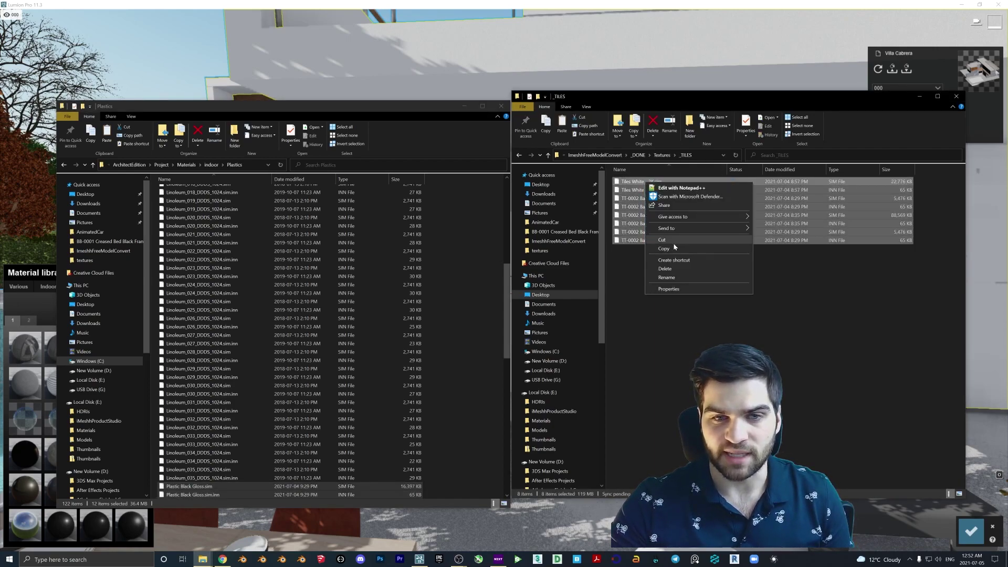
{"action": "left_click", "coordinate": [675, 248]}
Paste the copied tile files into Lumion's indoor Tiles folder, granting administrator permission
{"action": "left_click", "coordinate": [211, 165]}
{"action": "left_click", "coordinate": [184, 259]}
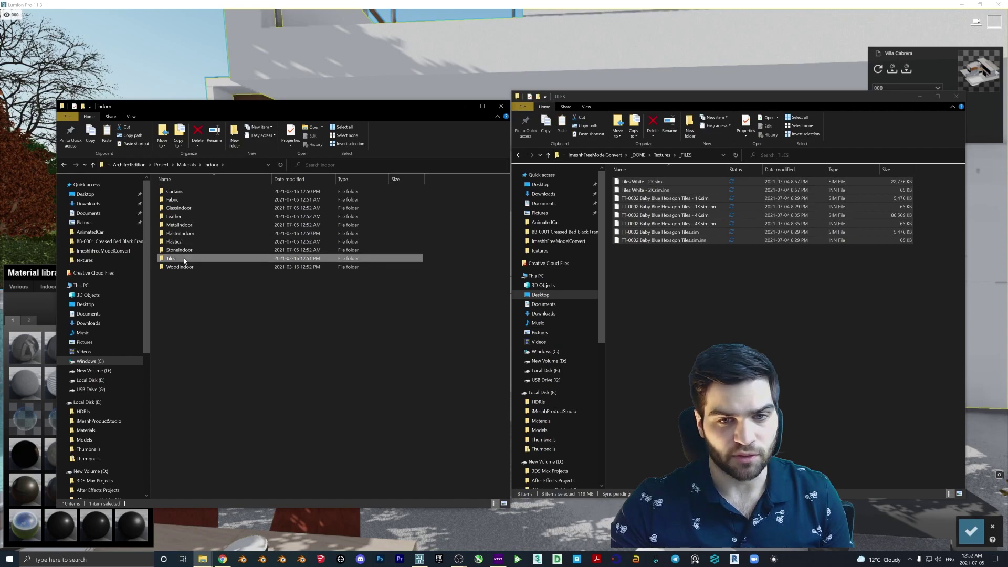
{"action": "double_click", "coordinate": [184, 260]}
{"action": "right_click", "coordinate": [470, 247]}
{"action": "left_click", "coordinate": [501, 298]}
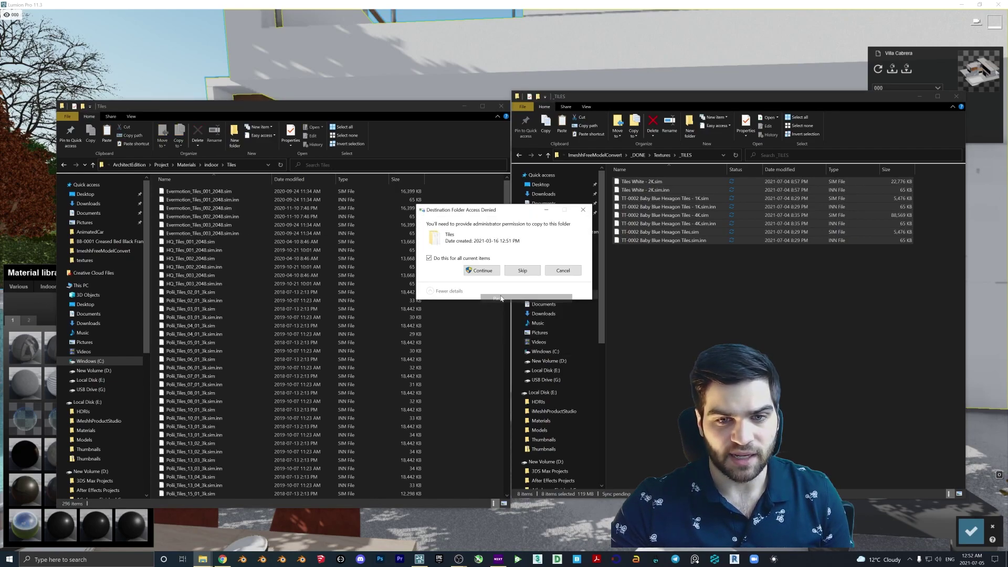
{"action": "left_click", "coordinate": [486, 273]}
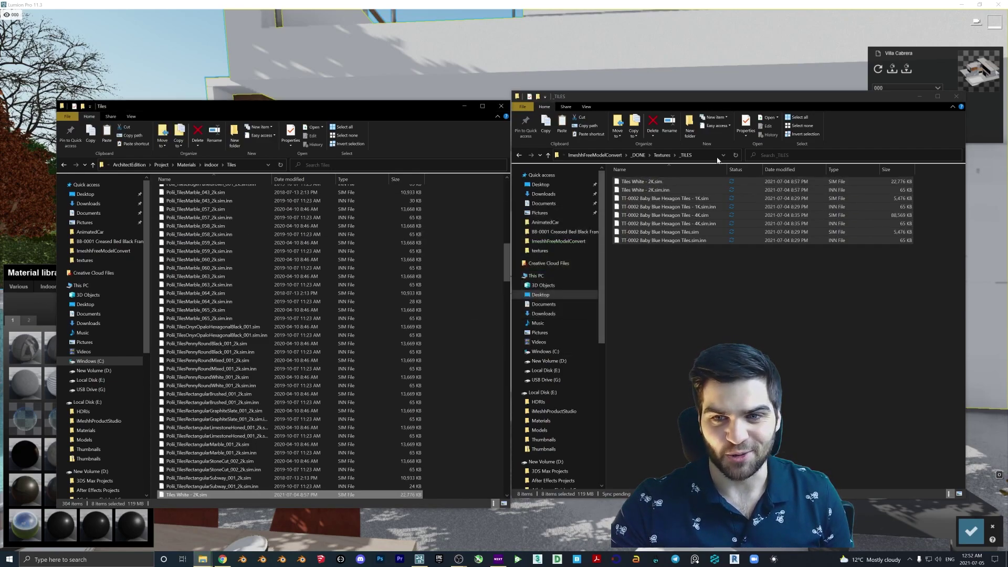
Open Lumion's WoodIndoor folder as the destination and the _WOOD textures folder as the source
{"action": "left_click", "coordinate": [662, 155]}
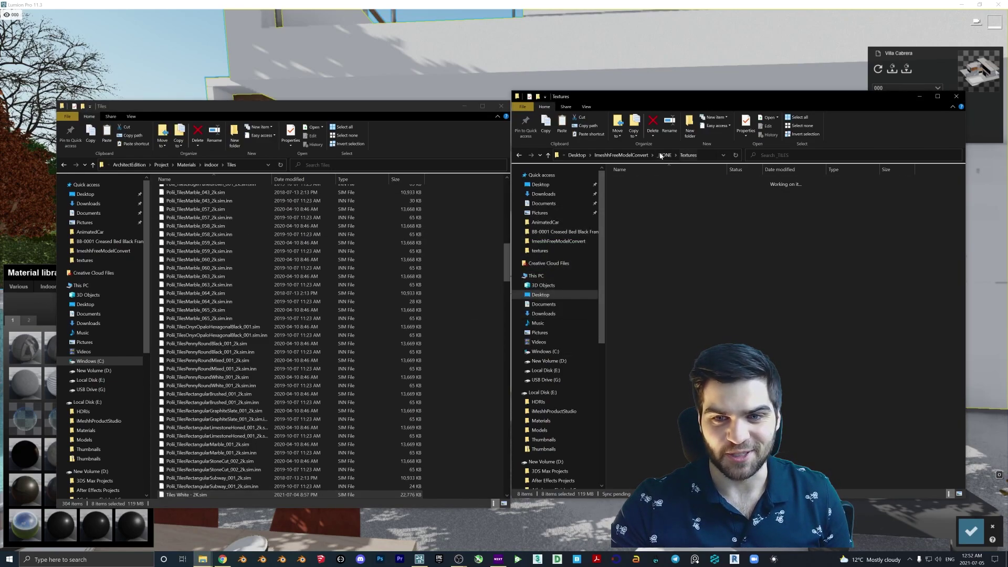
{"action": "left_click", "coordinate": [211, 165]}
{"action": "double_click", "coordinate": [188, 265]}
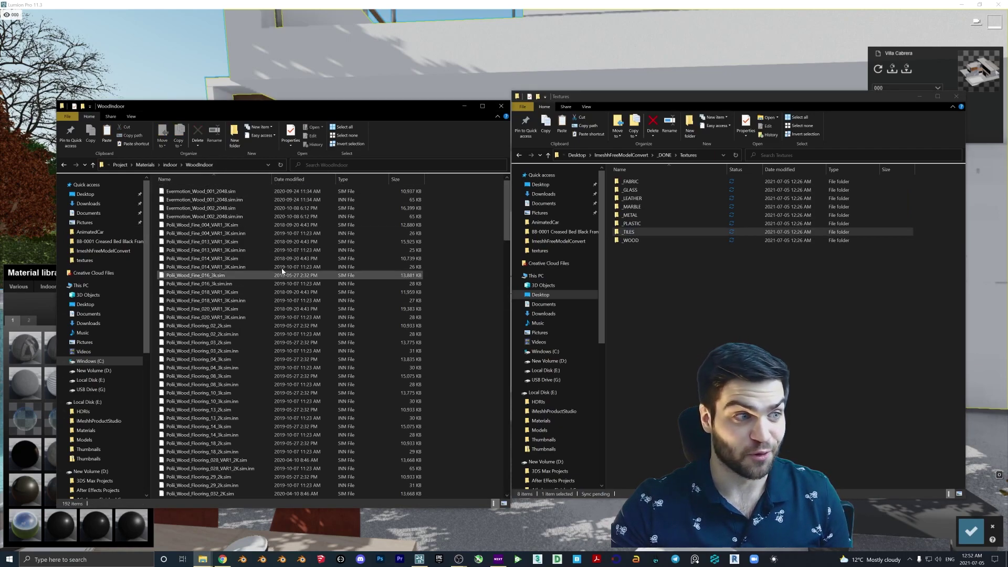
{"action": "right_click", "coordinate": [635, 241]}
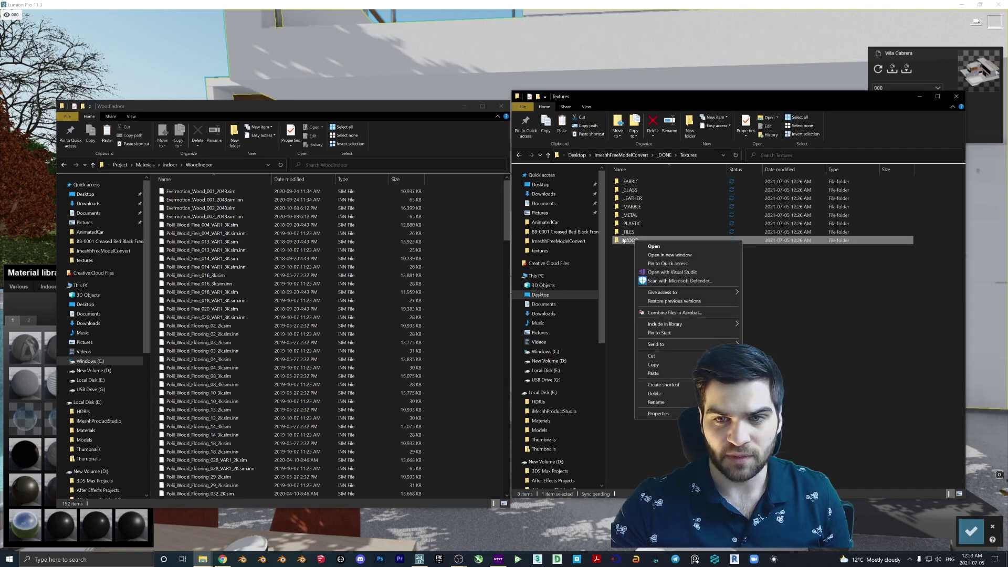
{"action": "double_click", "coordinate": [622, 240]}
Copy all of the _WOOD texture files into the WoodIndoor folder, granting administrator permission
{"action": "left_click_drag", "start_coordinate": [681, 355], "coordinate": [663, 181]}
{"action": "right_click", "coordinate": [663, 182]}
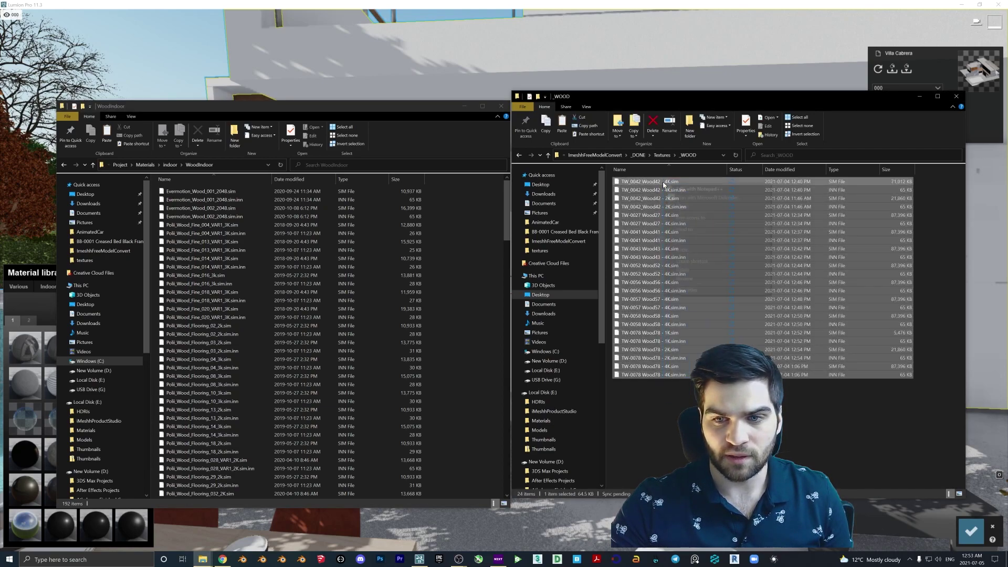
{"action": "left_click", "coordinate": [683, 249]}
{"action": "right_click", "coordinate": [492, 263]}
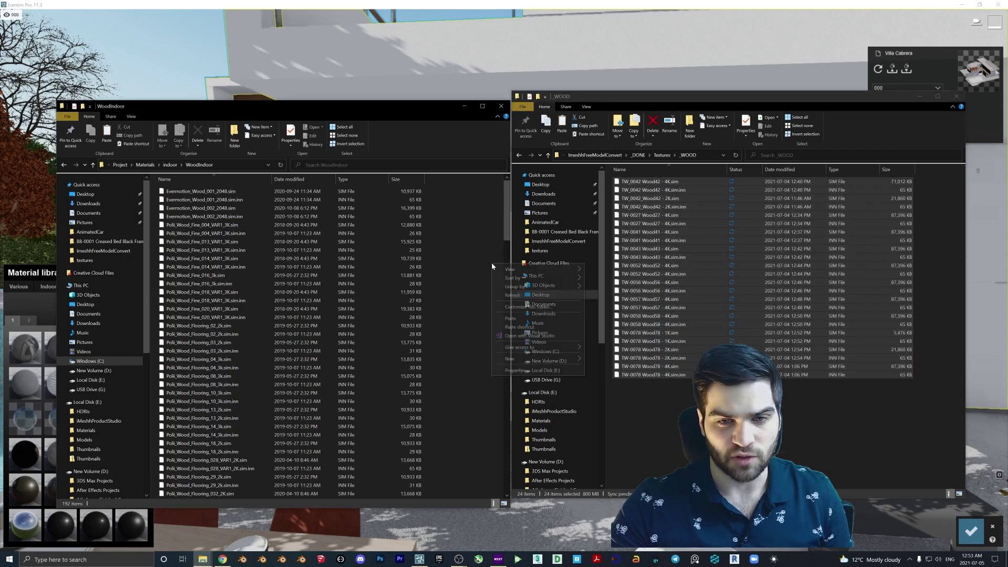
{"action": "left_click", "coordinate": [516, 315]}
{"action": "left_click", "coordinate": [481, 271]}
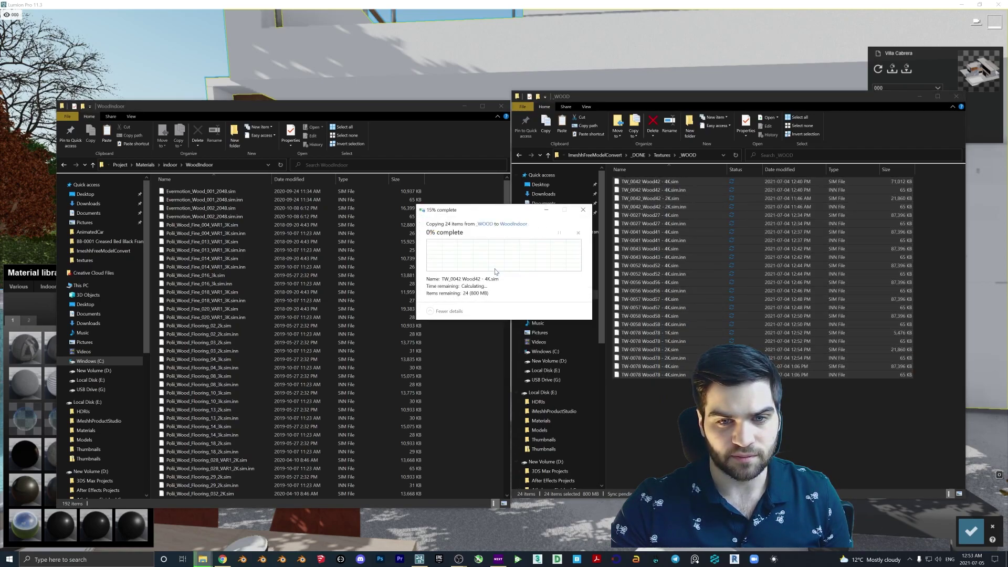
Close both file windows and quit Lumion without saving the project
{"action": "left_click", "coordinate": [505, 108]}
{"action": "left_click", "coordinate": [956, 97]}
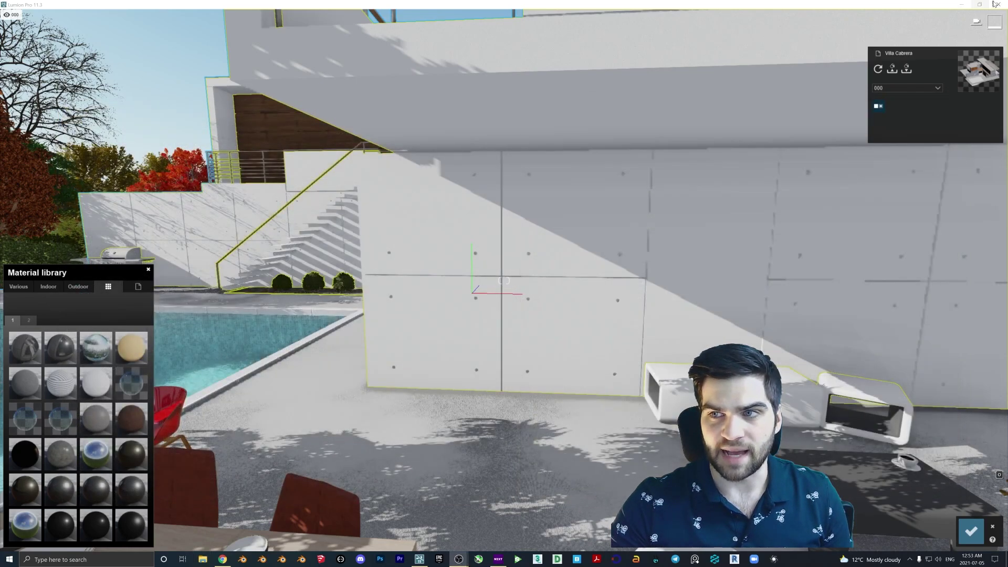
{"action": "left_click", "coordinate": [996, 5]}
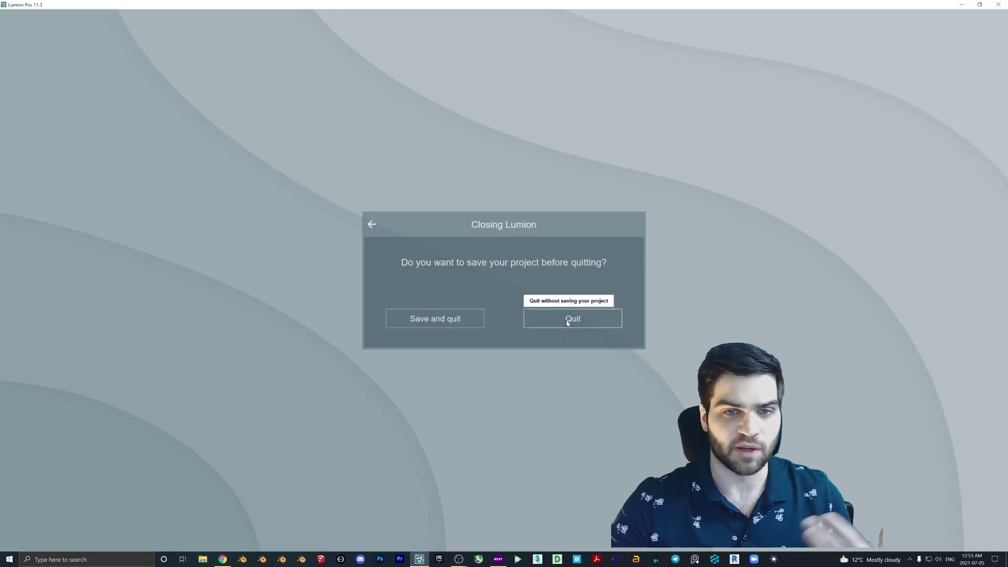
{"action": "left_click", "coordinate": [568, 320]}
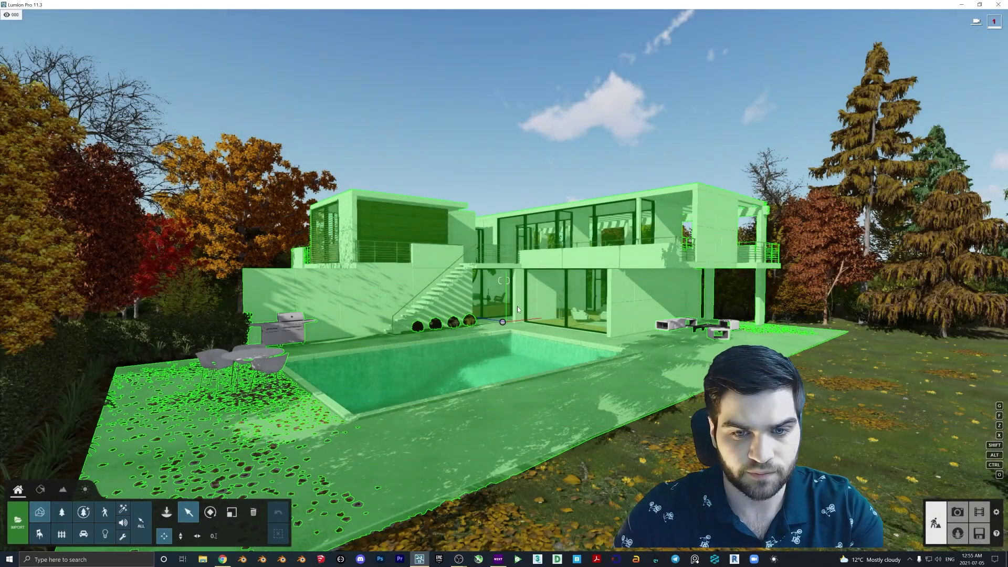
Select the Asphalt Wet paving beside the pool for material editing and open the material library
{"action": "key", "text": "w"}
{"action": "right_click_drag", "start_coordinate": [517, 306], "coordinate": [511, 284]}
{"action": "key", "text": "w"}
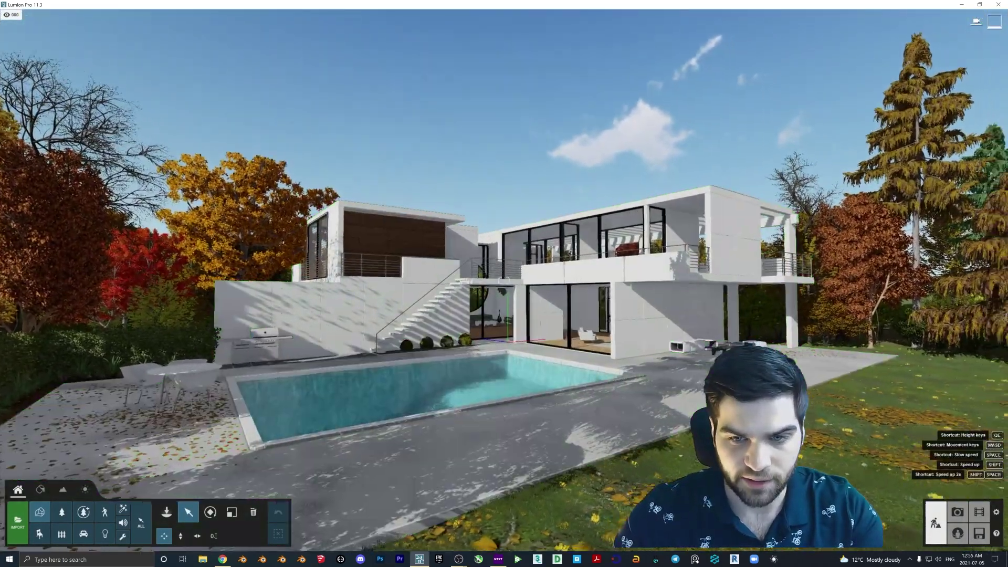
{"action": "key", "text": "w"}
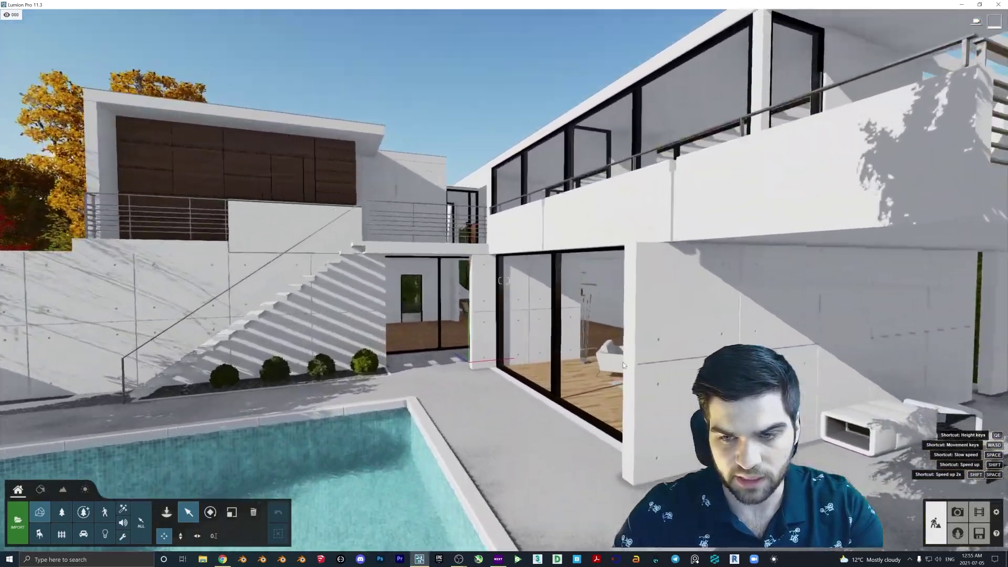
{"action": "key", "text": "d"}
{"action": "mouse_move", "coordinate": [623, 365]}
{"action": "right_mouse_down"}
{"action": "mouse_move", "coordinate": [647, 383]}
{"action": "mouse_move", "coordinate": [632, 366]}
{"action": "right_mouse_up"}
{"action": "key", "text": "w"}
{"action": "key", "text": "s"}
{"action": "key", "text": "s"}
{"action": "left_click", "coordinate": [39, 489]}
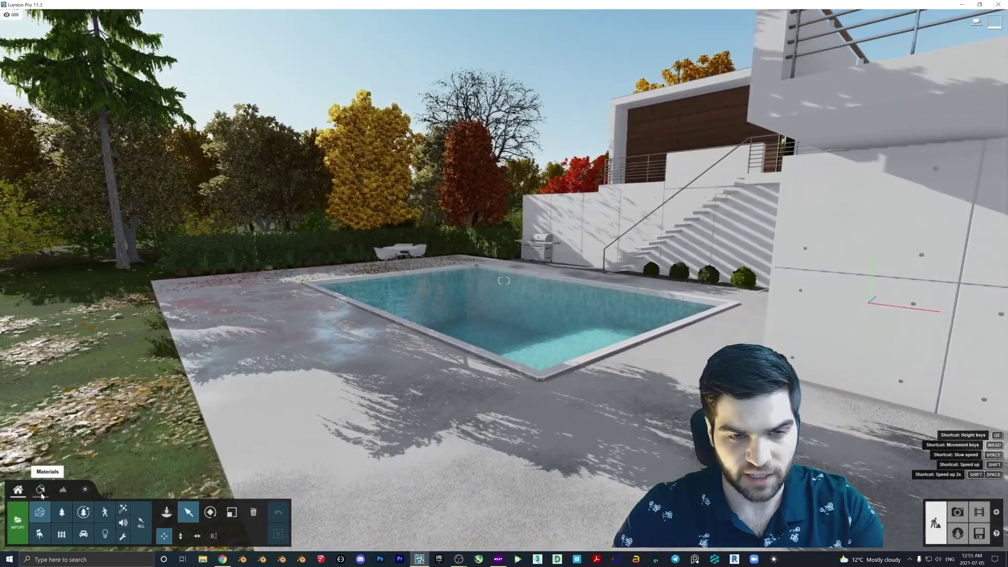
{"action": "left_click", "coordinate": [359, 387]}
{"action": "left_click", "coordinate": [37, 341]}
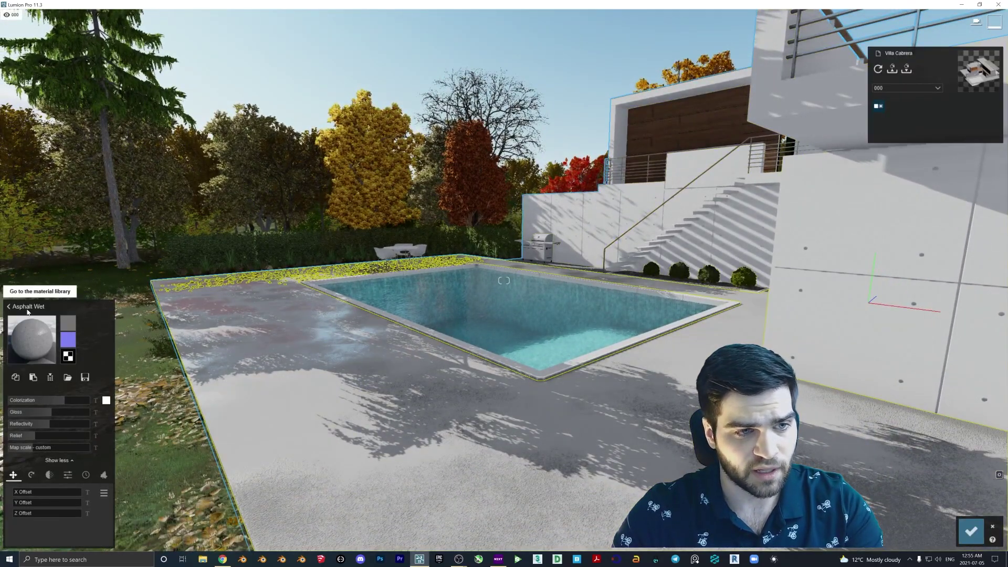
Look through the pages of the indoor Tiles category for the added Tiles White - 2K material
{"action": "left_click", "coordinate": [48, 286]}
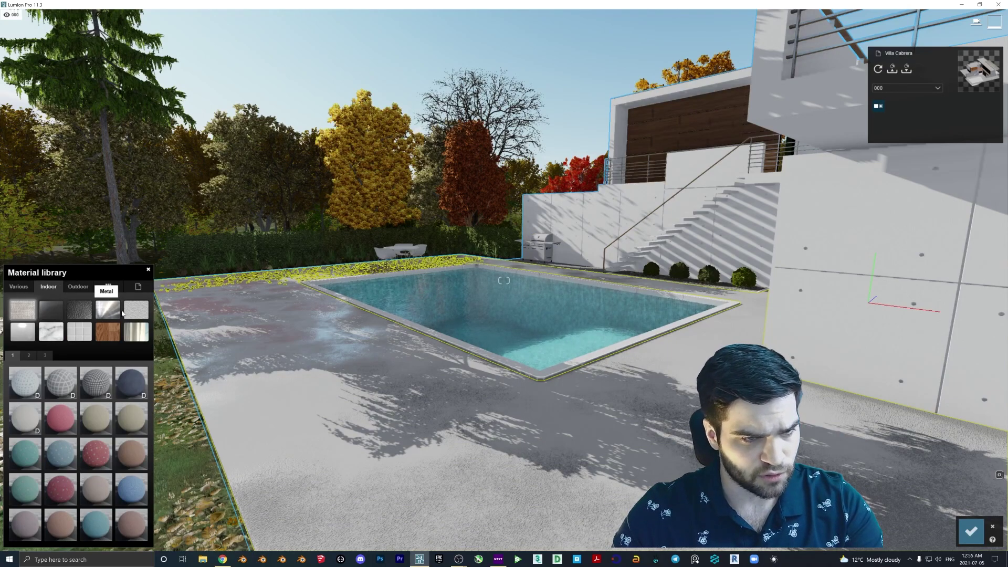
{"action": "left_click", "coordinate": [80, 334]}
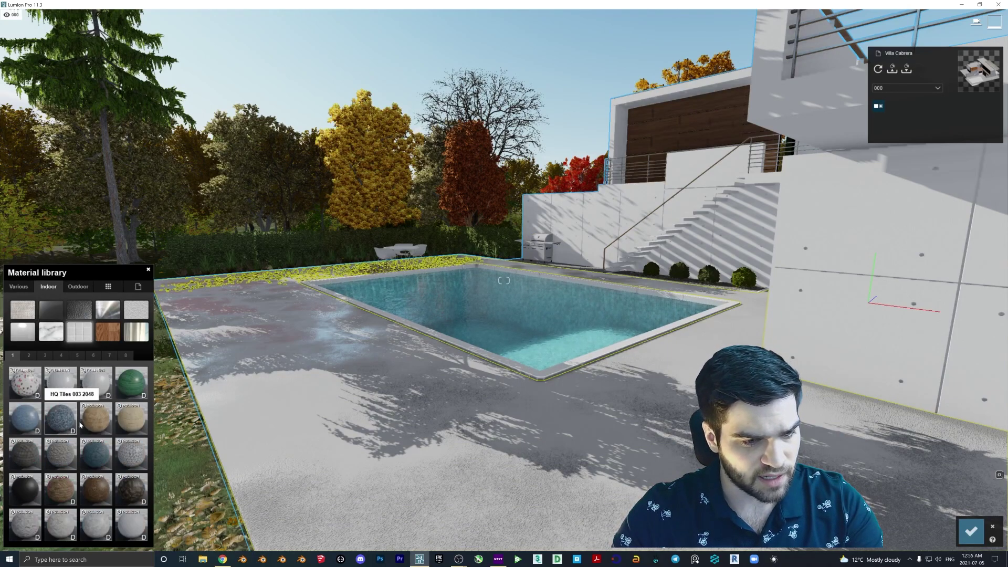
{"action": "left_click", "coordinate": [28, 355]}
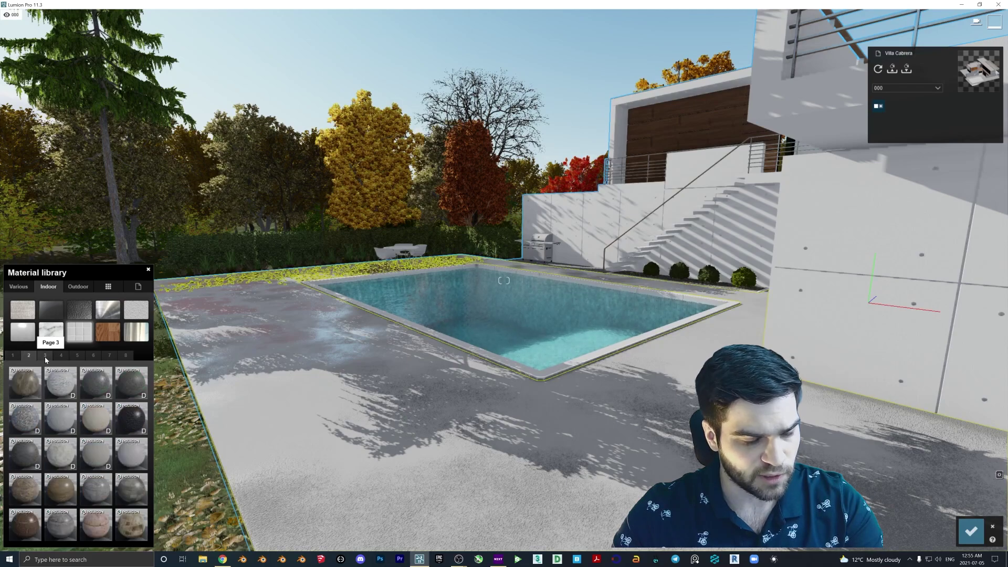
{"action": "left_click", "coordinate": [61, 355]}
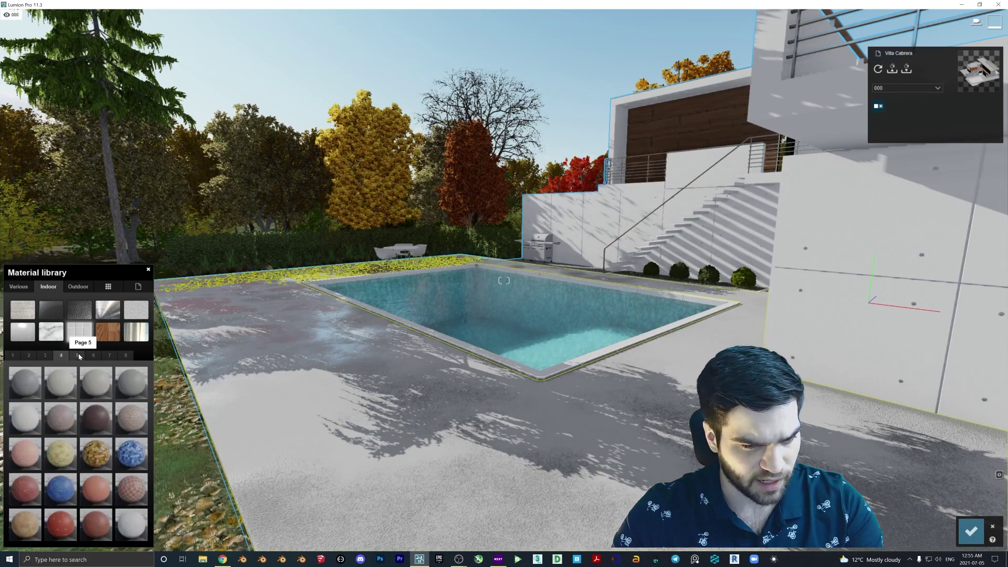
{"action": "left_click", "coordinate": [78, 355]}
{"action": "left_click", "coordinate": [94, 356]}
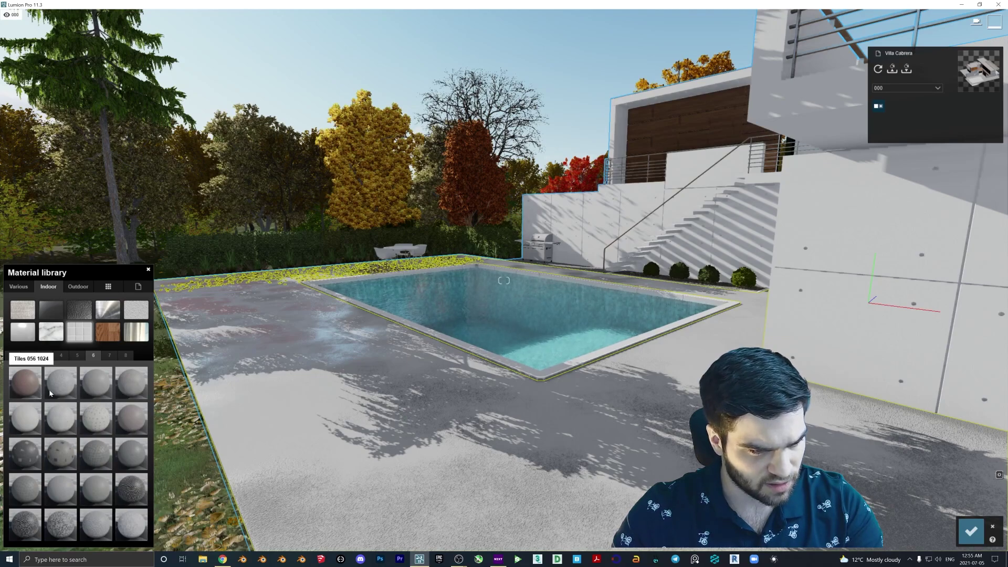
{"action": "left_click", "coordinate": [110, 357]}
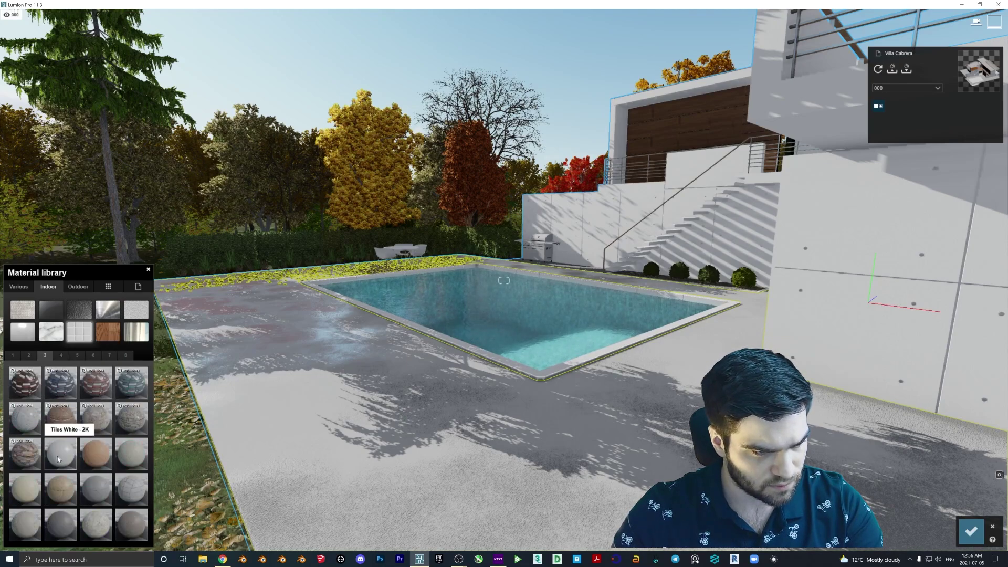
Apply the indoor Tiles White - 2K material to the villa's Concrete walls
{"action": "right_click_drag", "start_coordinate": [362, 362], "coordinate": [483, 418]}
{"action": "key", "text": "w"}
{"action": "key", "text": "a"}
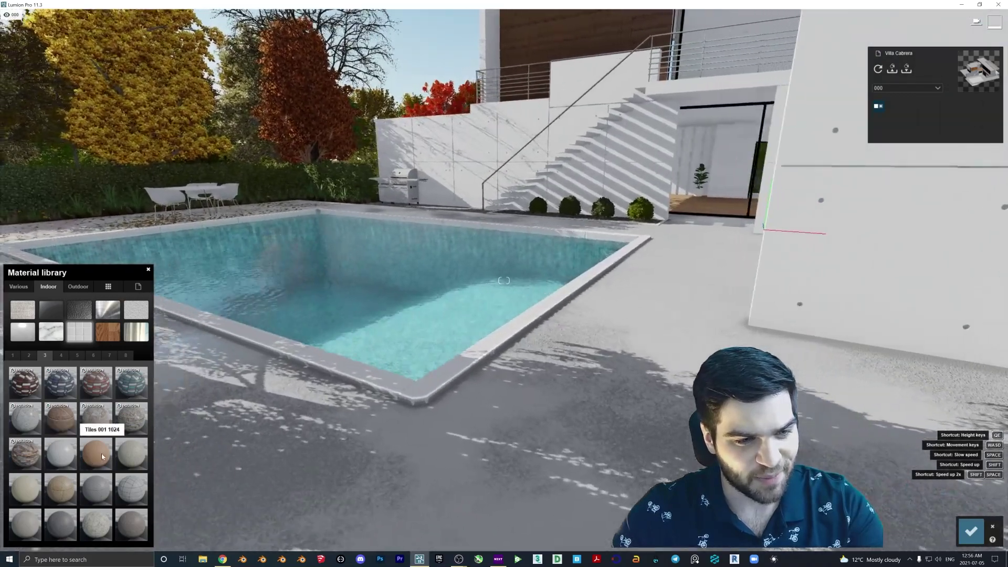
{"action": "key", "text": "s"}
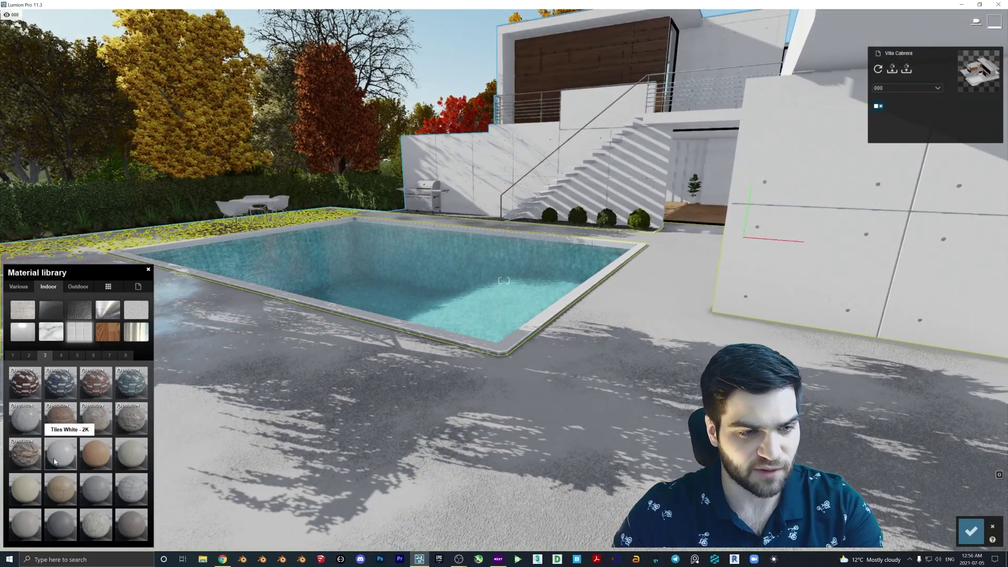
{"action": "right_click_drag", "start_coordinate": [58, 455], "coordinate": [97, 446]}
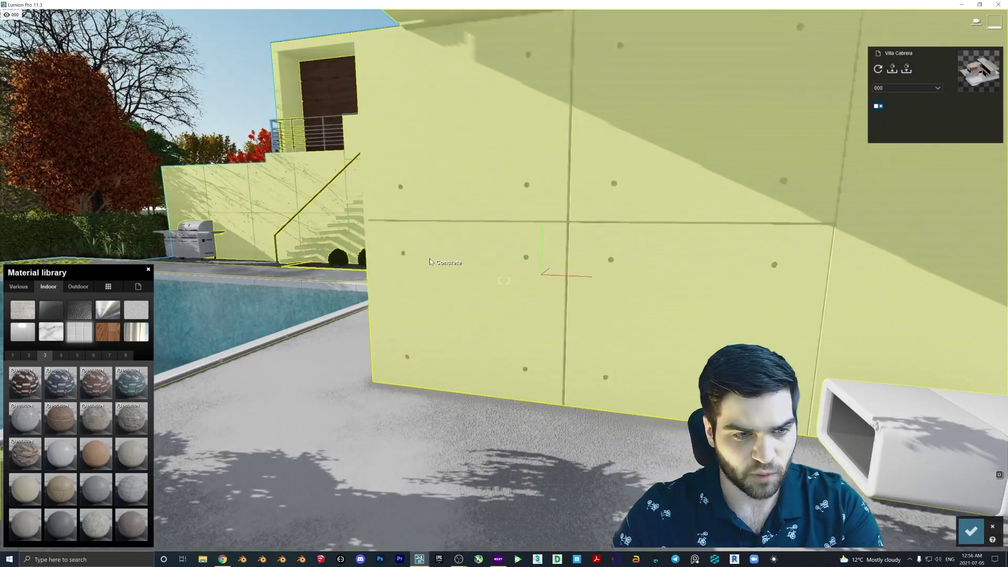
{"action": "left_click", "coordinate": [431, 261]}
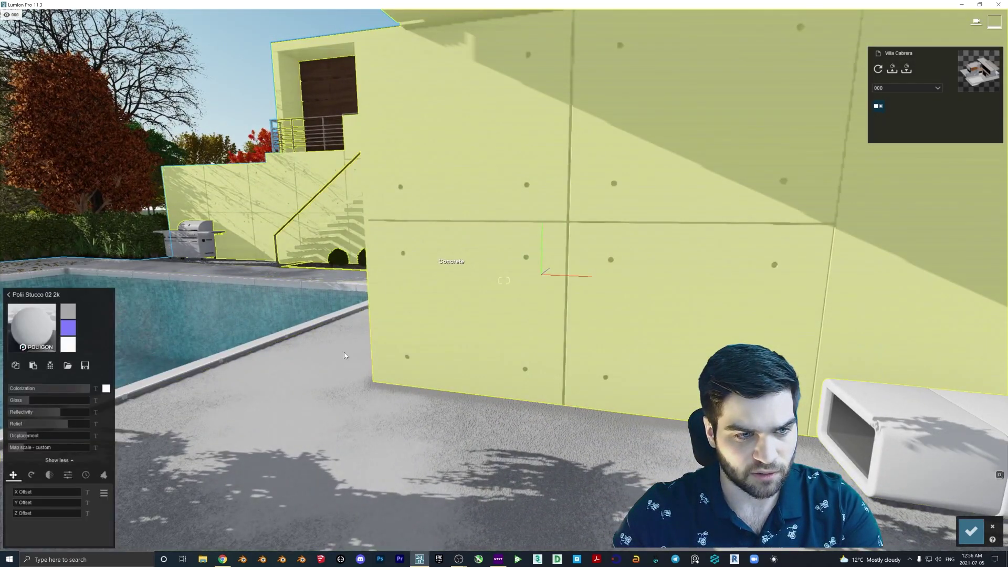
{"action": "left_click", "coordinate": [64, 329]}
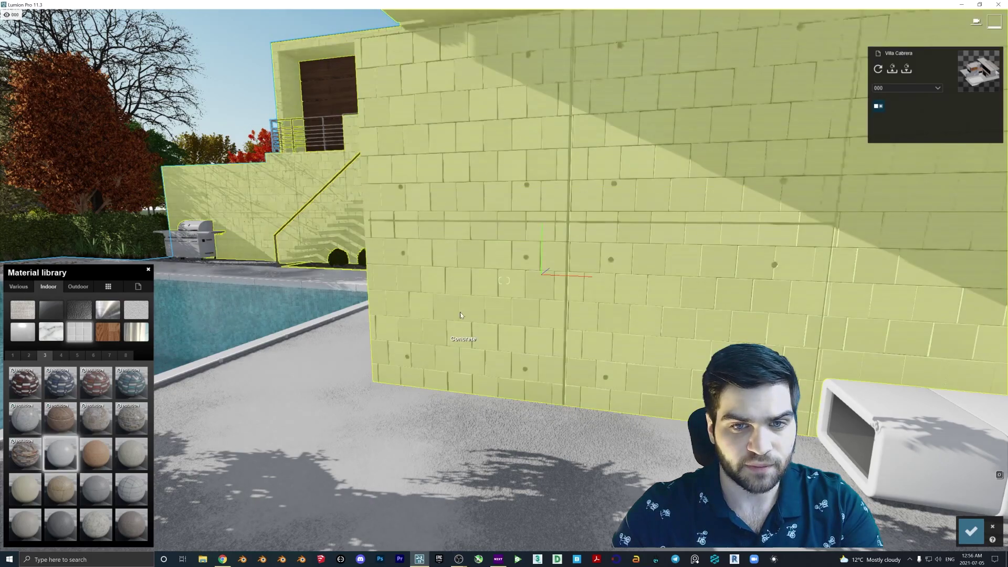
Examine the tiled wall up close and open the settings of its Tiles White - 2K material
{"action": "key", "text": "w"}
{"action": "right_click_drag", "start_coordinate": [460, 311], "coordinate": [465, 303]}
{"action": "key", "text": "s"}
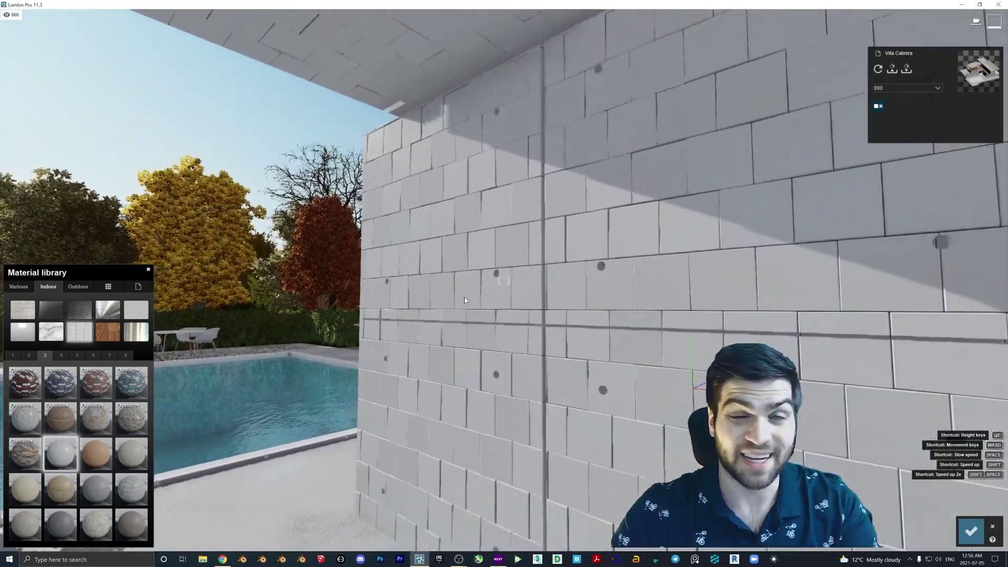
{"action": "key", "text": "w"}
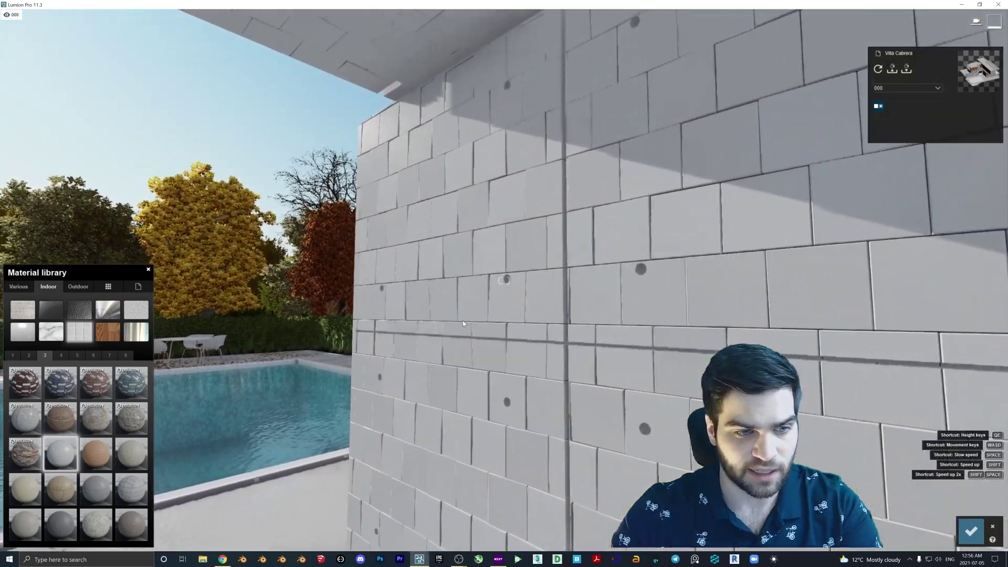
{"action": "left_click", "coordinate": [61, 455]}
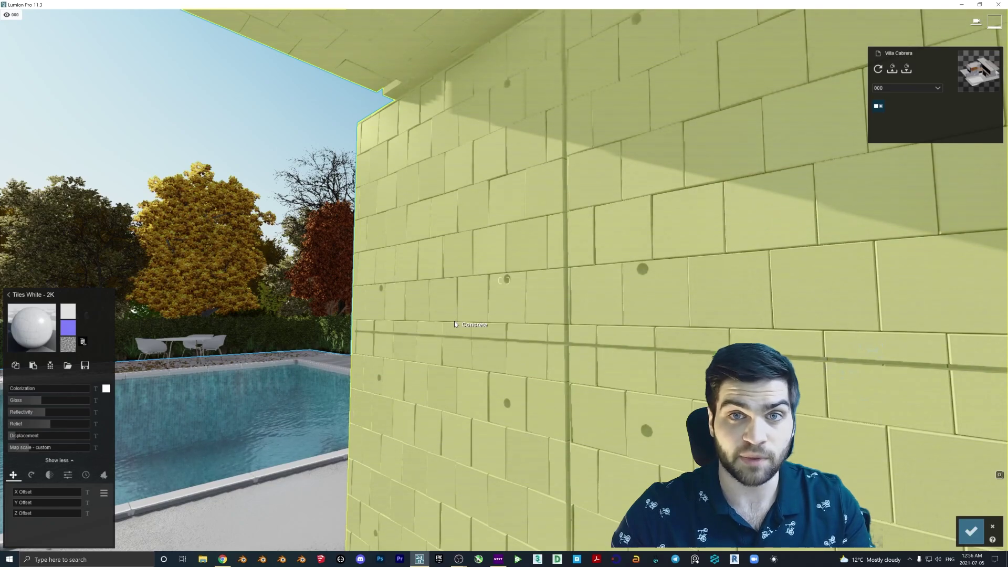
Raise the displacement of the Concrete wall's Tiles White - 2K material to about 0.2 and view the relief from several angles
{"action": "left_click", "coordinate": [500, 352]}
{"action": "key", "text": "w"}
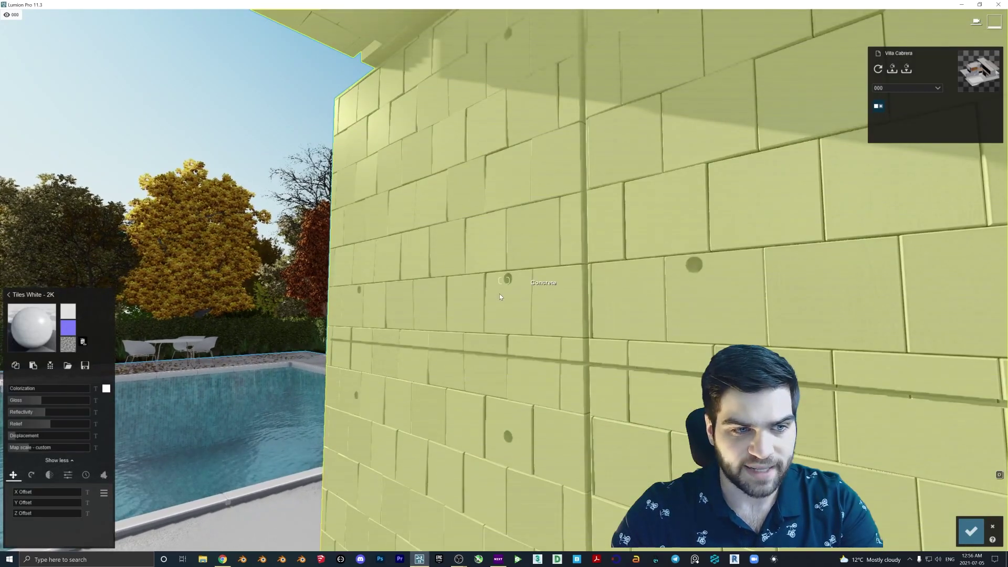
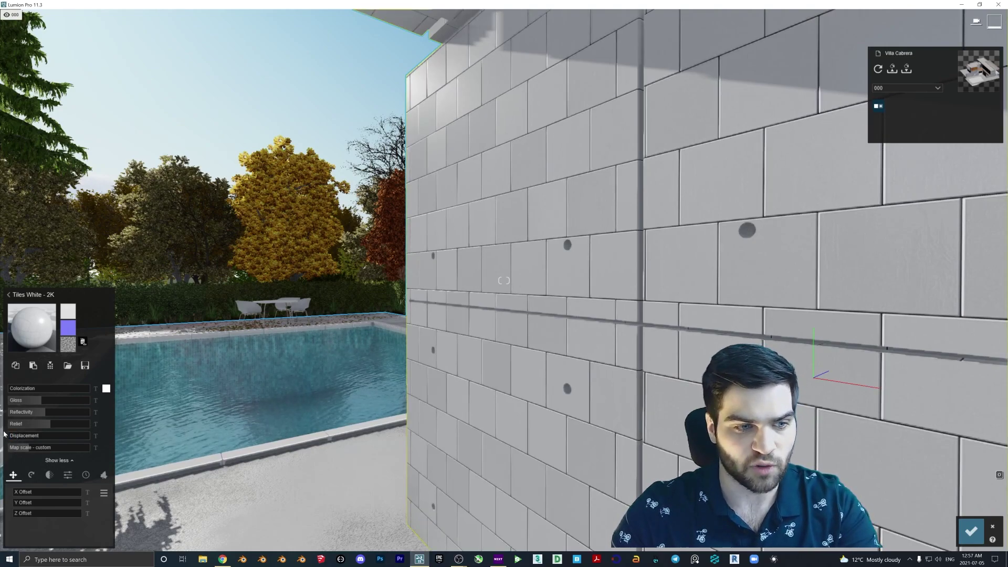
{"action": "left_click_drag", "start_coordinate": [15, 438], "coordinate": [33, 439]}
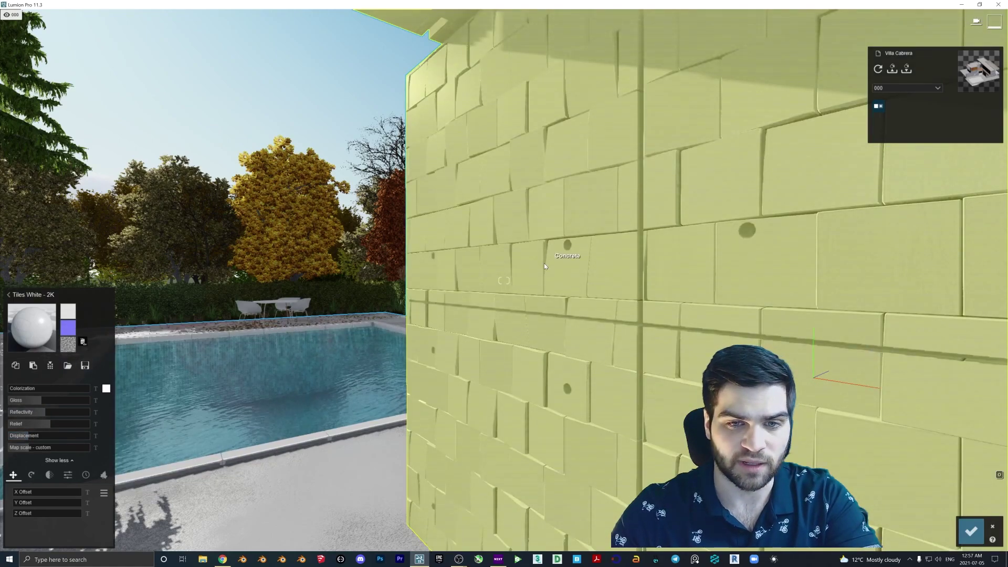
{"action": "right_click_drag", "start_coordinate": [544, 263], "coordinate": [515, 90]}
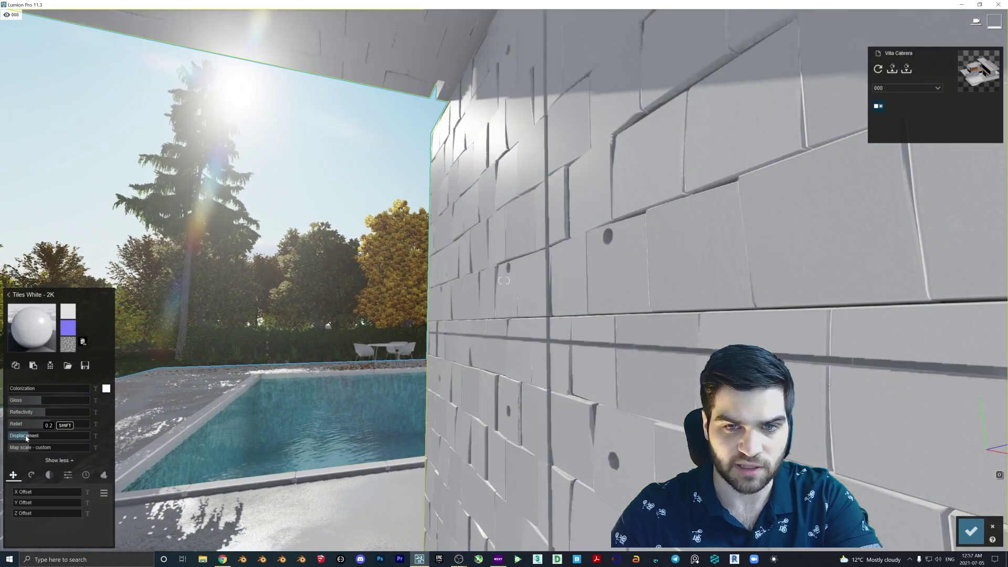
{"action": "mouse_move", "coordinate": [26, 438]}
{"action": "left_mouse_down"}
{"action": "mouse_move", "coordinate": [52, 441]}
{"action": "mouse_move", "coordinate": [25, 440]}
{"action": "left_mouse_up"}
{"action": "key", "text": "a"}
{"action": "right_click_drag", "start_coordinate": [399, 291], "coordinate": [572, 296]}
{"action": "key", "text": "s"}
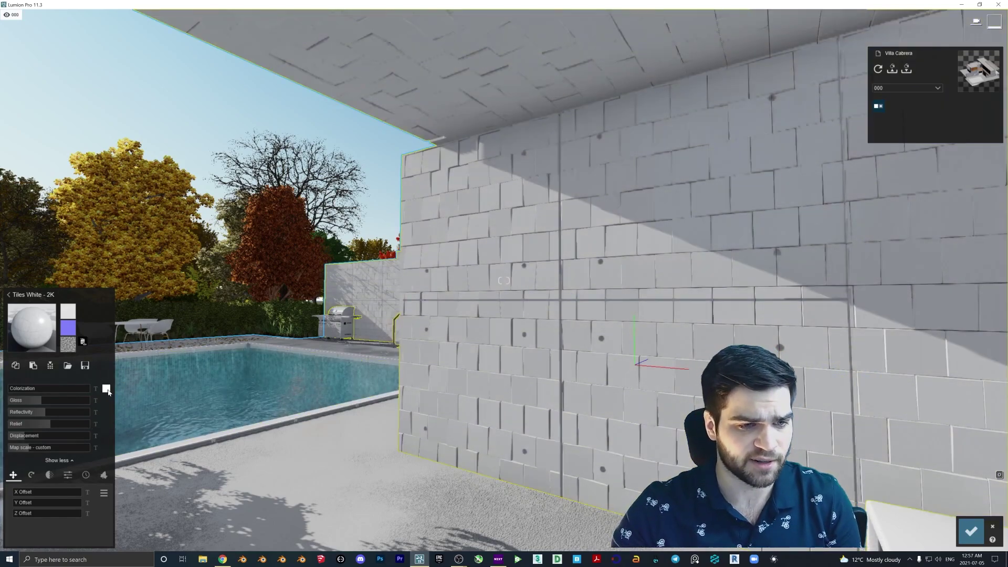
Try a pinkish-red colorization on the wall tiles and return the colorization strength to zero
{"action": "left_click", "coordinate": [106, 388]}
{"action": "left_click", "coordinate": [155, 393]}
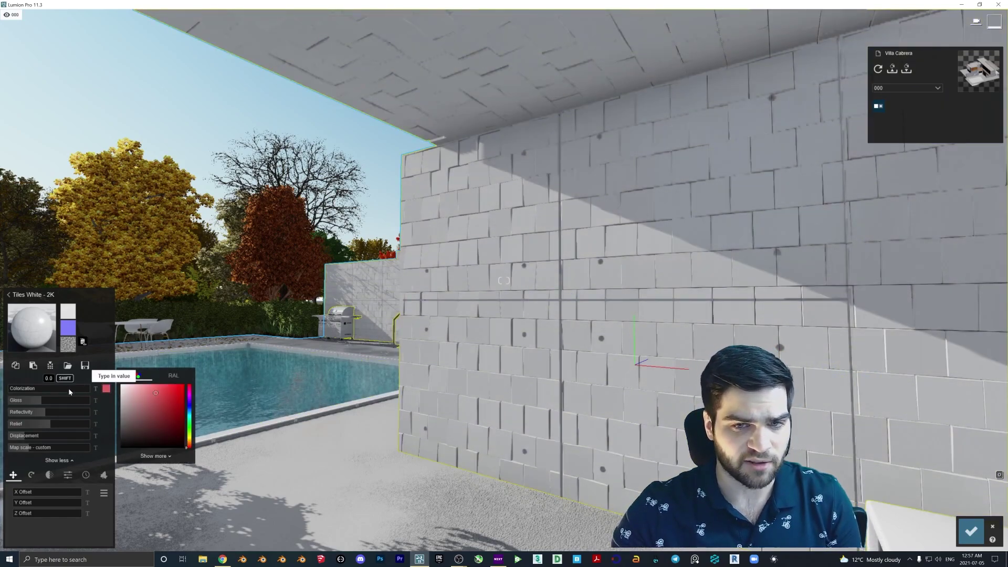
{"action": "left_click", "coordinate": [29, 389]}
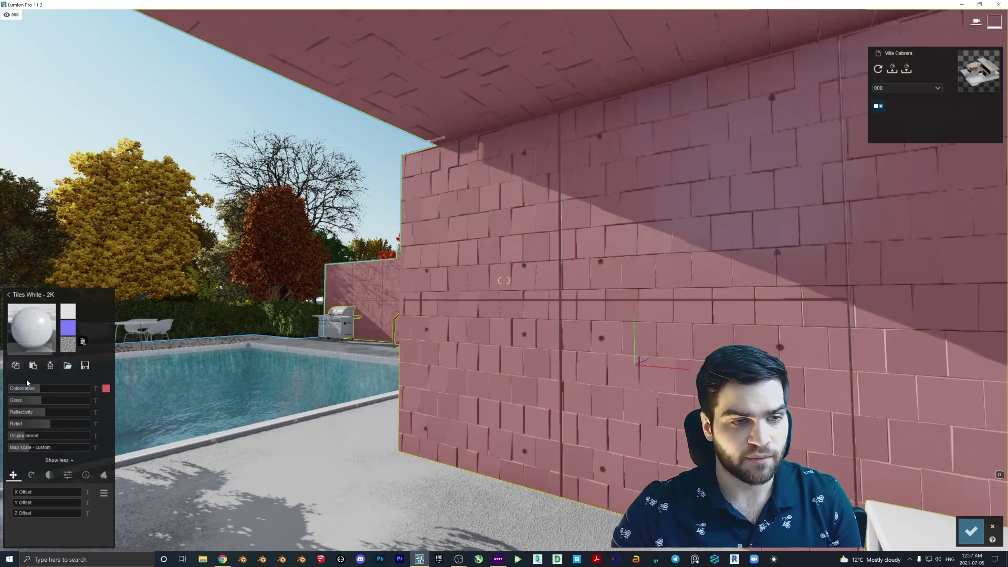
{"action": "left_click_drag", "start_coordinate": [29, 389], "coordinate": [7, 389]}
{"action": "key", "text": "d"}
{"action": "key", "text": "w"}
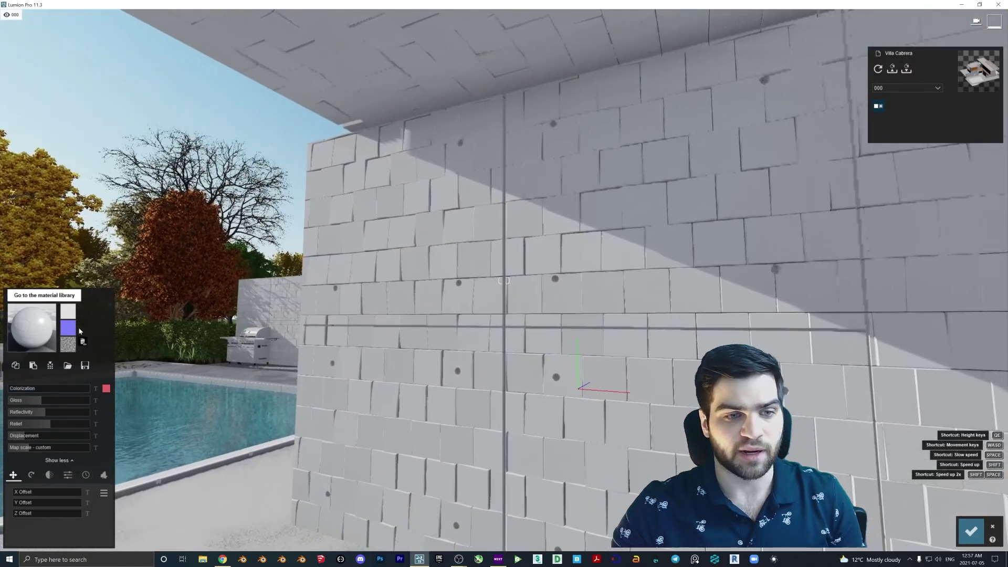
Save the tile material changes, then select the Concrete wall again and open its material library
{"action": "mouse_move", "coordinate": [71, 330]}
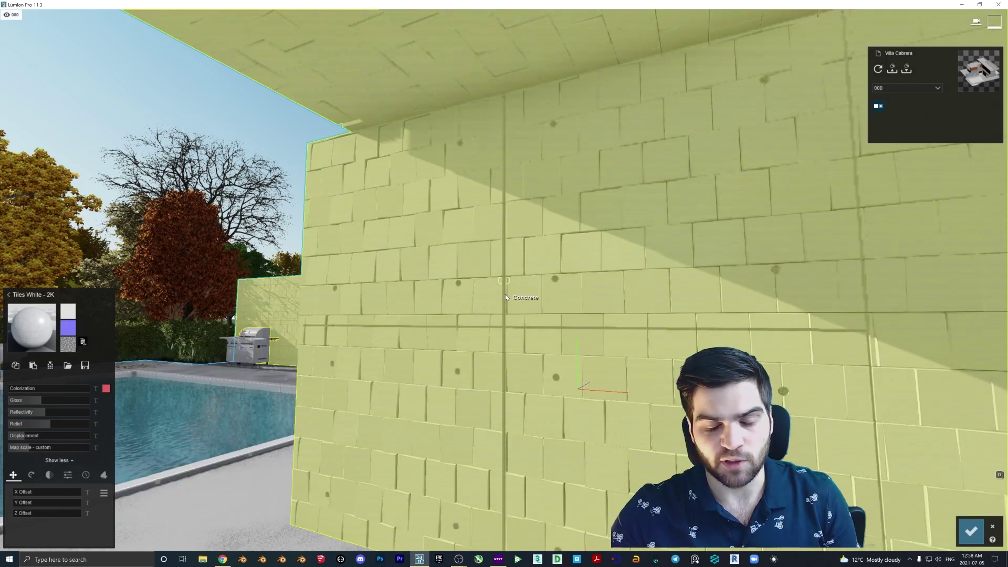
{"action": "mouse_move", "coordinate": [505, 294]}
{"action": "right_mouse_down"}
{"action": "mouse_move", "coordinate": [460, 308]}
{"action": "mouse_move", "coordinate": [367, 302]}
{"action": "mouse_move", "coordinate": [504, 281]}
{"action": "right_mouse_up"}
{"action": "key", "text": "w"}
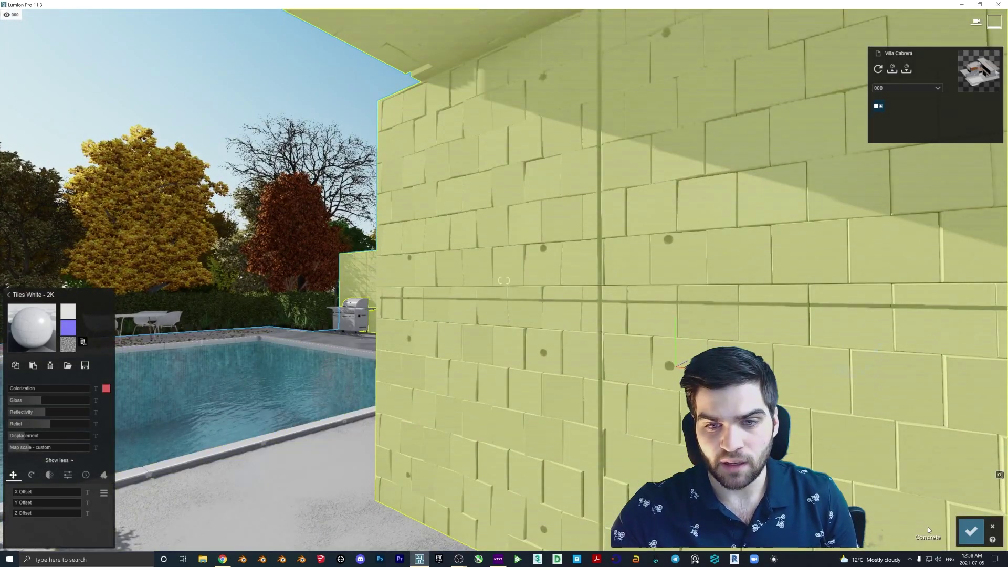
{"action": "left_click", "coordinate": [970, 531]}
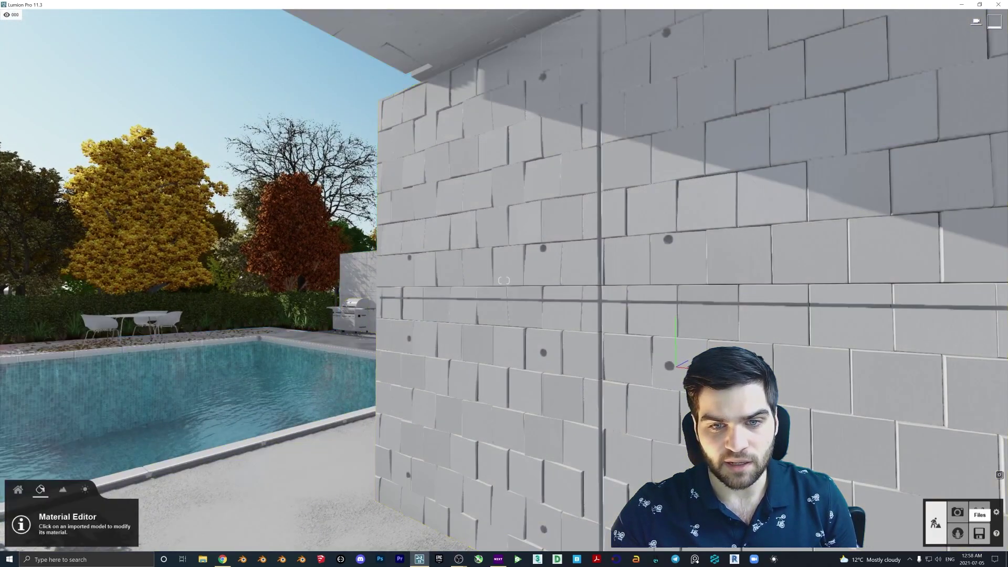
{"action": "left_click", "coordinate": [554, 345]}
{"action": "left_click", "coordinate": [31, 326]}
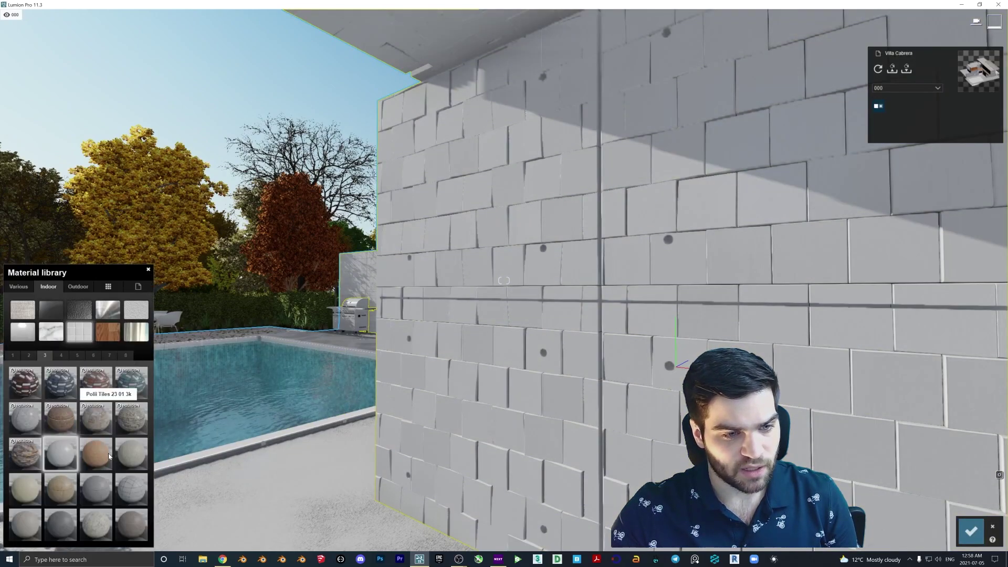
Apply TT-0002 Baby Blue Hexagon Tiles - 1K from page 8 of the indoor Tiles category to the Concrete walls
{"action": "left_click", "coordinate": [60, 355]}
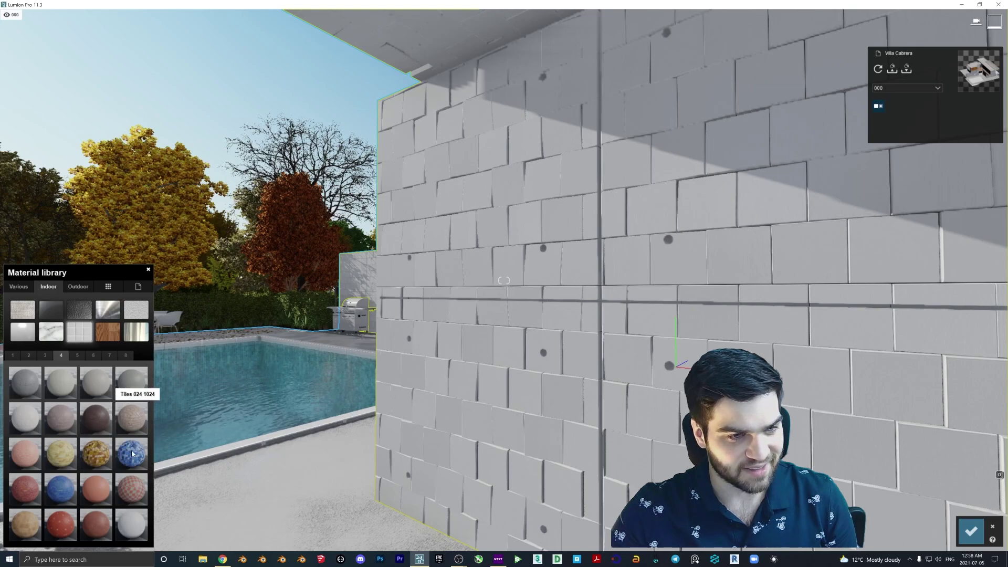
{"action": "left_click", "coordinate": [77, 355]}
{"action": "left_click", "coordinate": [93, 355]}
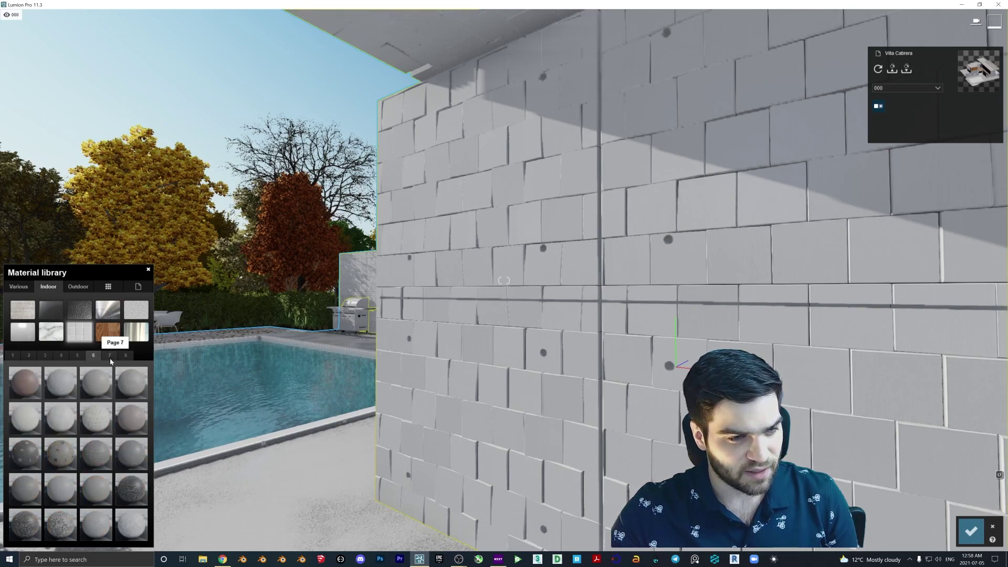
{"action": "left_click", "coordinate": [110, 357]}
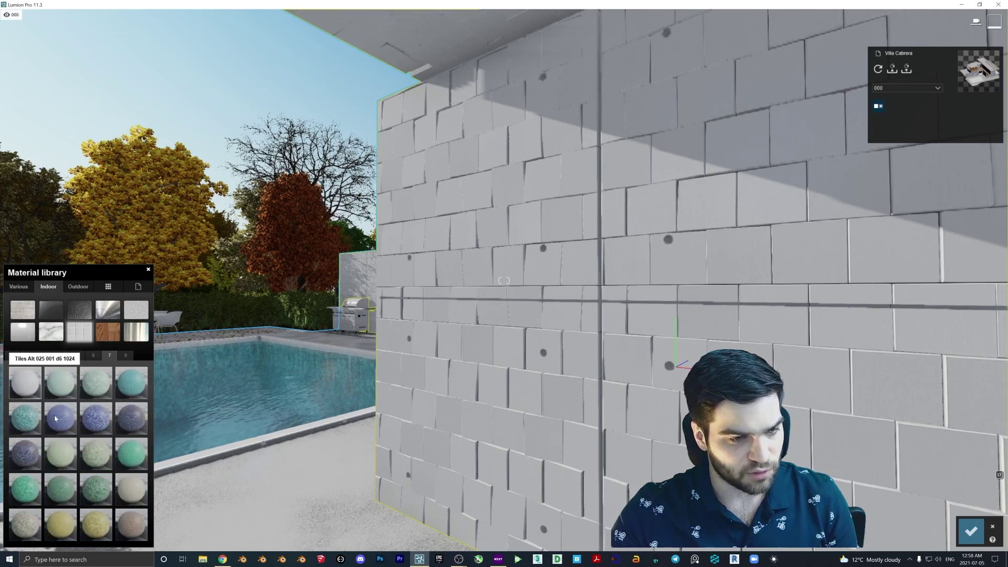
{"action": "left_click", "coordinate": [125, 355]}
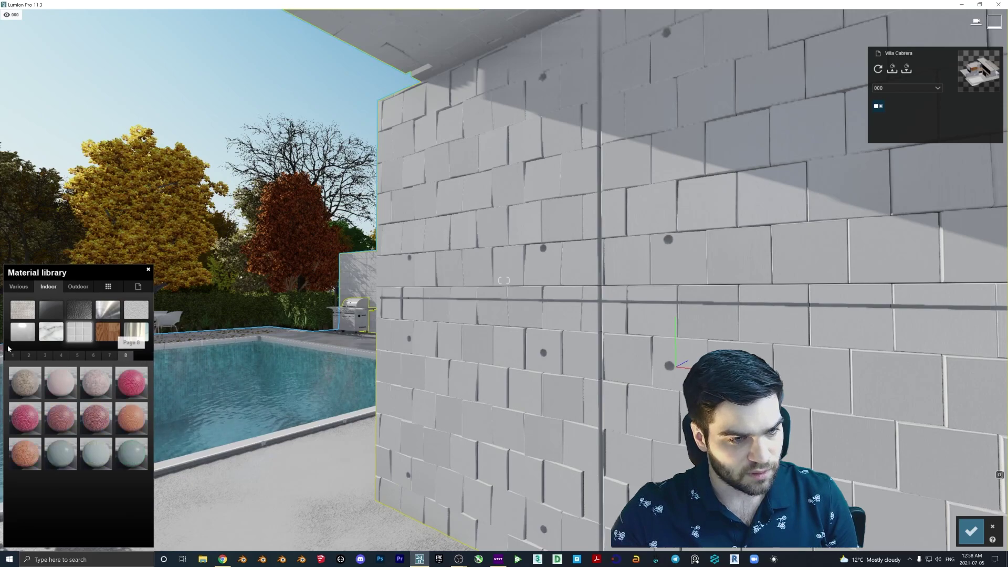
{"action": "key", "text": "d"}
{"action": "left_click", "coordinate": [72, 462]}
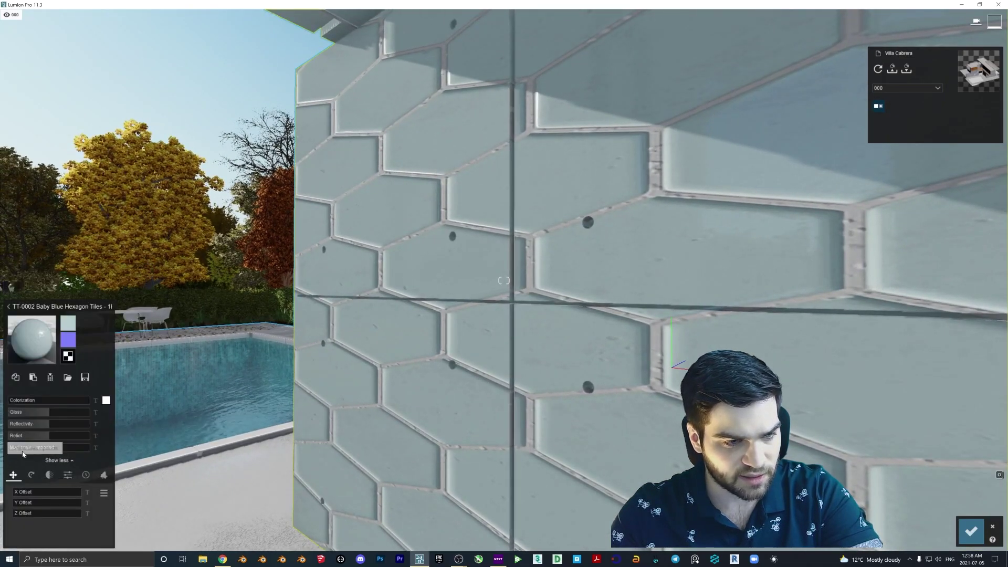
Set the map scale of the 1K Baby Blue Hexagon Tiles material to 1
{"action": "left_click", "coordinate": [23, 451]}
{"action": "left_click", "coordinate": [98, 447]}
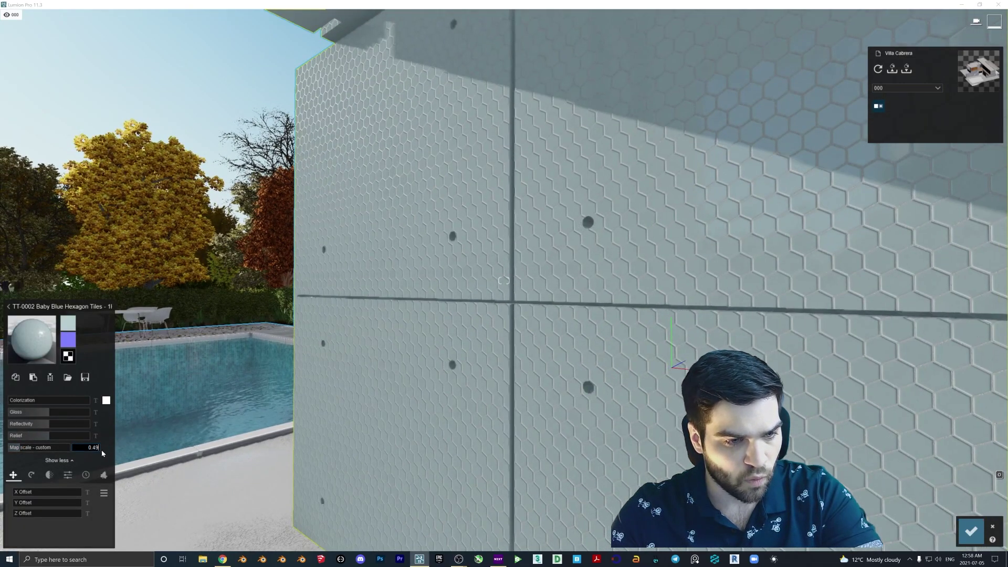
{"action": "type", "text": "11"}
{"action": "key", "text": "Return"}
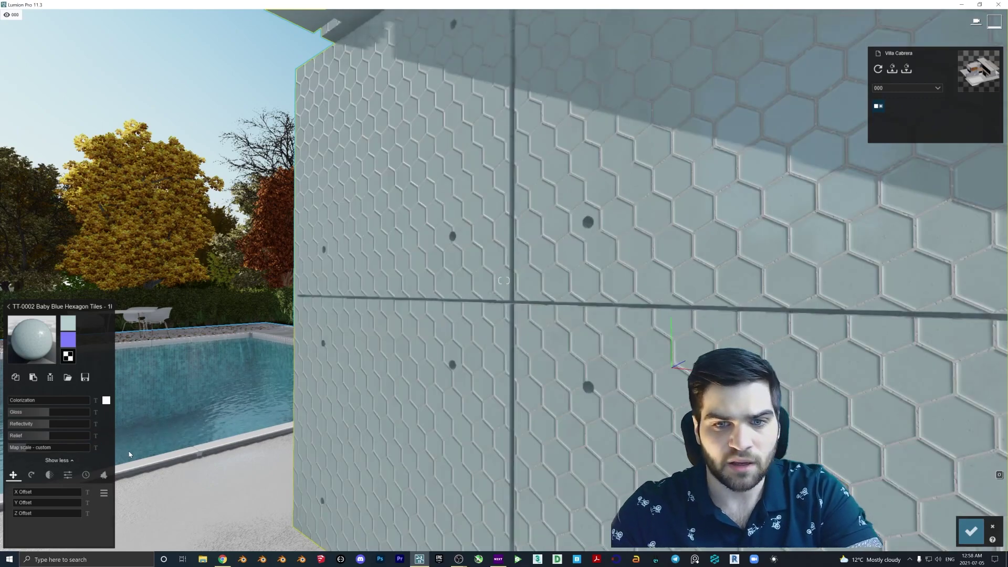
Examine the 1K hexagon tiles on the poolside wall up close and from different angles
{"action": "key", "text": "w"}
{"action": "right_click_drag", "start_coordinate": [331, 374], "coordinate": [242, 370]}
{"action": "key", "text": "a"}
{"action": "right_click_drag", "start_coordinate": [504, 280], "coordinate": [575, 259]}
{"action": "key", "text": "d"}
{"action": "key", "text": "s"}
{"action": "key", "text": "s"}
{"action": "key", "text": "w"}
{"action": "key", "text": "a"}
{"action": "key", "text": "w"}
{"action": "key", "text": "a"}
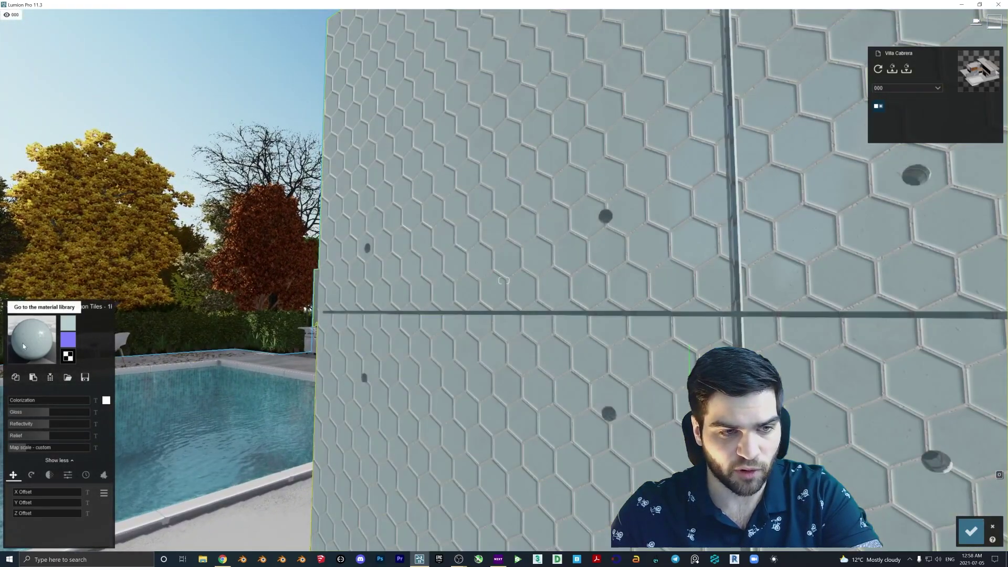
Switch the Concrete walls to TT-0002 Baby Blue Hexagon Tiles - 4K and set its map scale to 1
{"action": "left_click", "coordinate": [23, 346]}
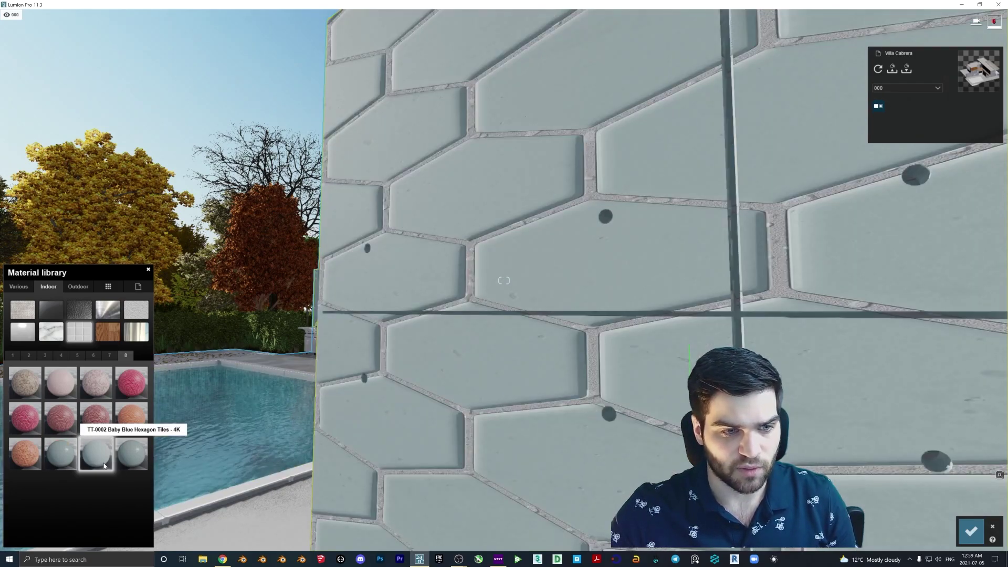
{"action": "left_click", "coordinate": [71, 453]}
{"action": "left_click", "coordinate": [96, 447]}
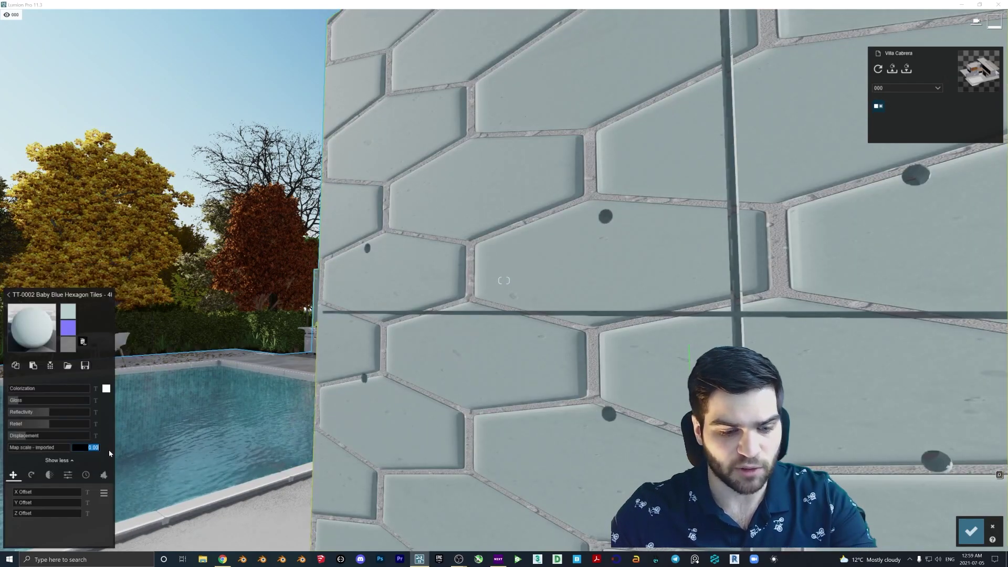
{"action": "type", "text": "1"}
{"action": "key", "text": "Return"}
Inspect the surface detail and displacement of the 4K hexagon tiles on the poolside wall
{"action": "right_click_drag", "start_coordinate": [109, 450], "coordinate": [31, 418]}
{"action": "key", "text": "d"}
{"action": "key", "text": "d"}
{"action": "key", "text": "w"}
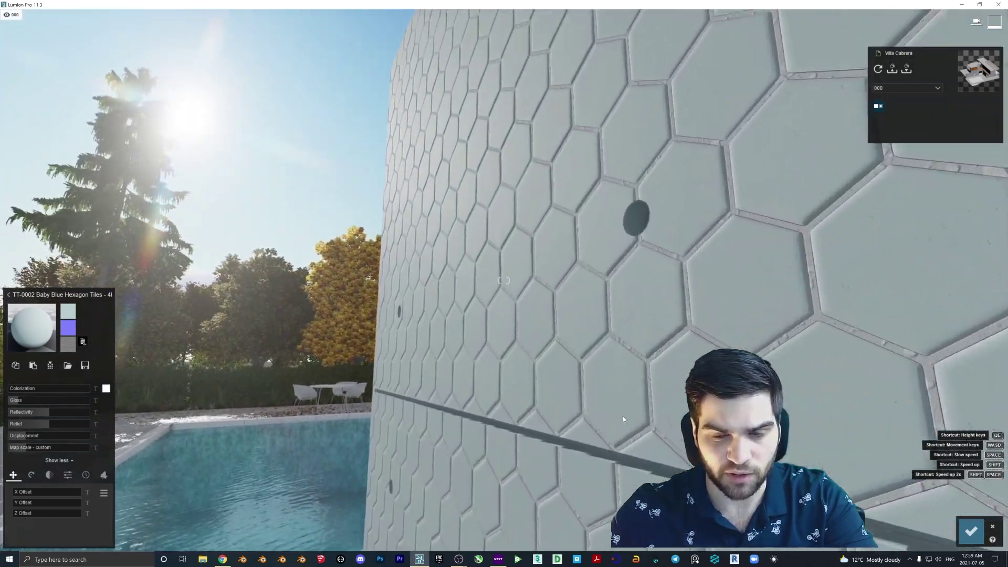
{"action": "key", "text": "a"}
{"action": "right_click_drag", "start_coordinate": [504, 280], "coordinate": [622, 302]}
{"action": "key", "text": "s"}
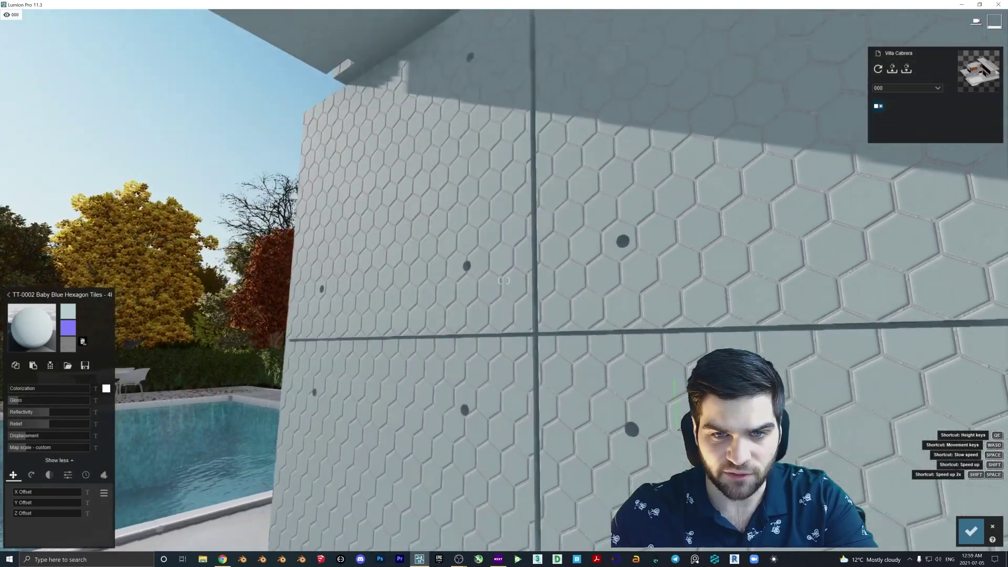
{"action": "key", "text": "w"}
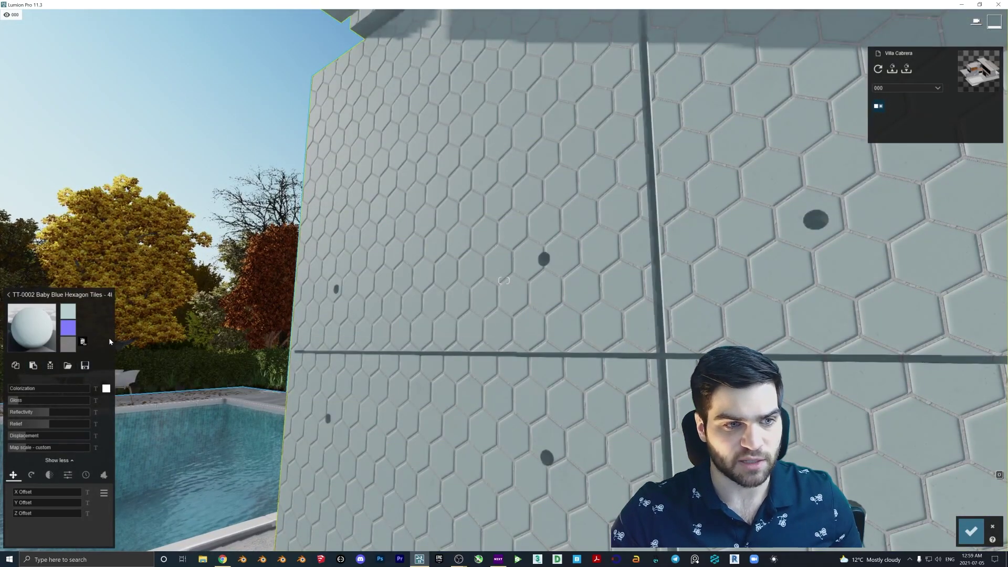
Apply the last Baby Blue Hexagon Tiles variant to the walls, then open page 2 of the indoor Wood category
{"action": "left_click", "coordinate": [15, 296]}
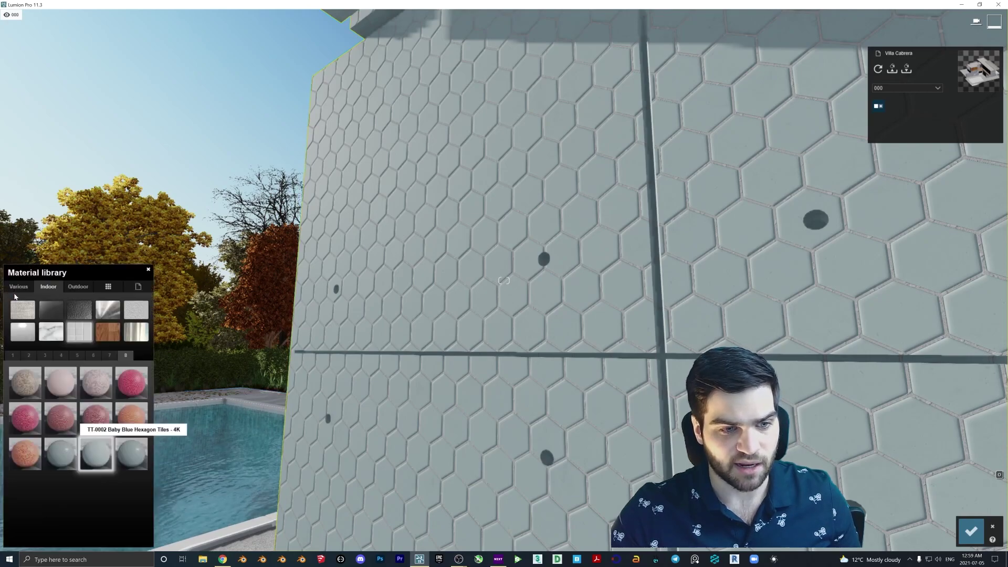
{"action": "left_click", "coordinate": [130, 458]}
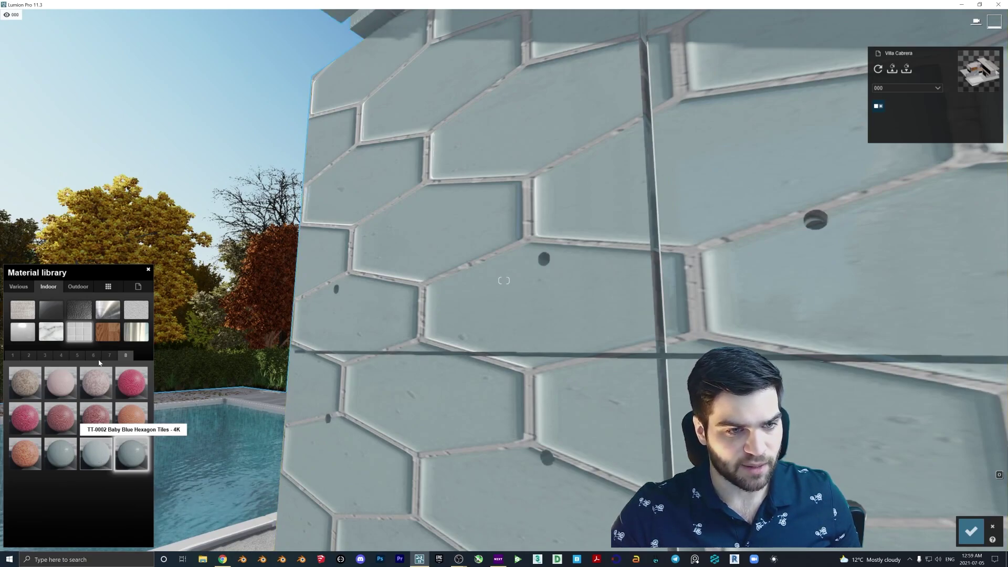
{"action": "left_click", "coordinate": [108, 331]}
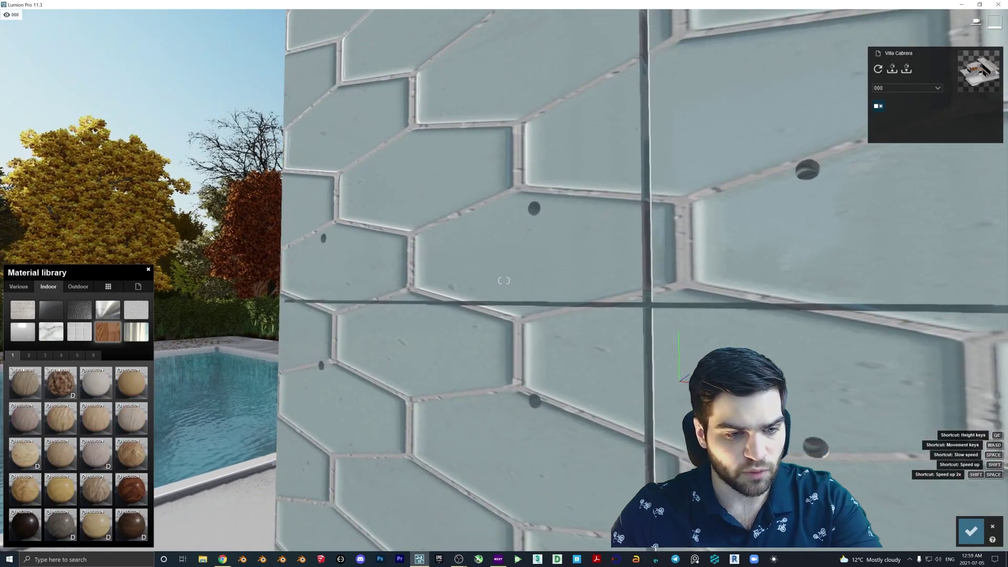
{"action": "left_click", "coordinate": [29, 355]}
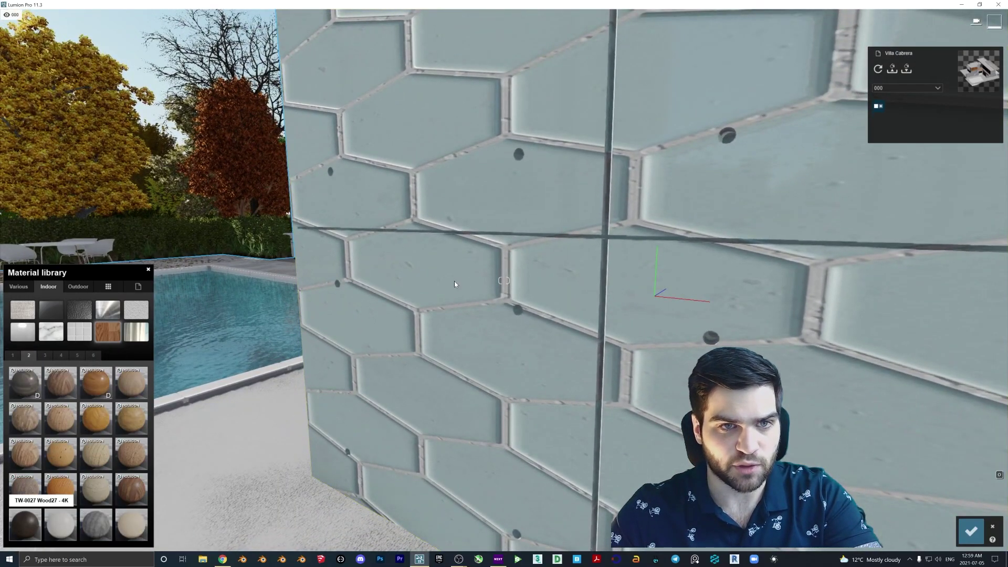
Apply the TW-0027 Wood27 - 4K material to the Concrete walls and set its map scale to 0
{"action": "right_click_drag", "start_coordinate": [454, 282], "coordinate": [464, 247]}
{"action": "right_click_drag", "start_coordinate": [504, 280], "coordinate": [431, 278]}
{"action": "key", "text": "s"}
{"action": "key", "text": "w"}
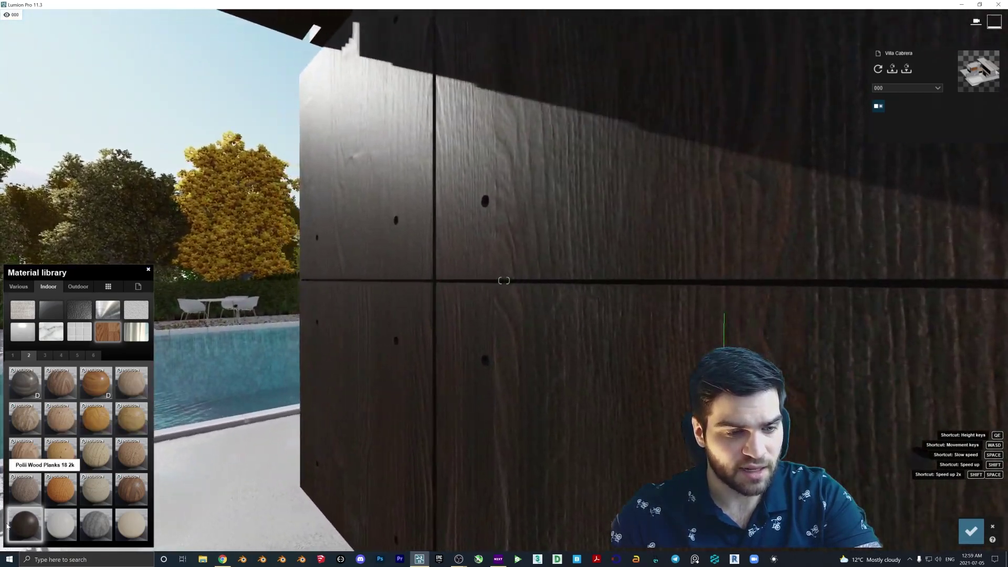
{"action": "left_click", "coordinate": [21, 523]}
{"action": "left_click_drag", "start_coordinate": [25, 449], "coordinate": [7, 447]}
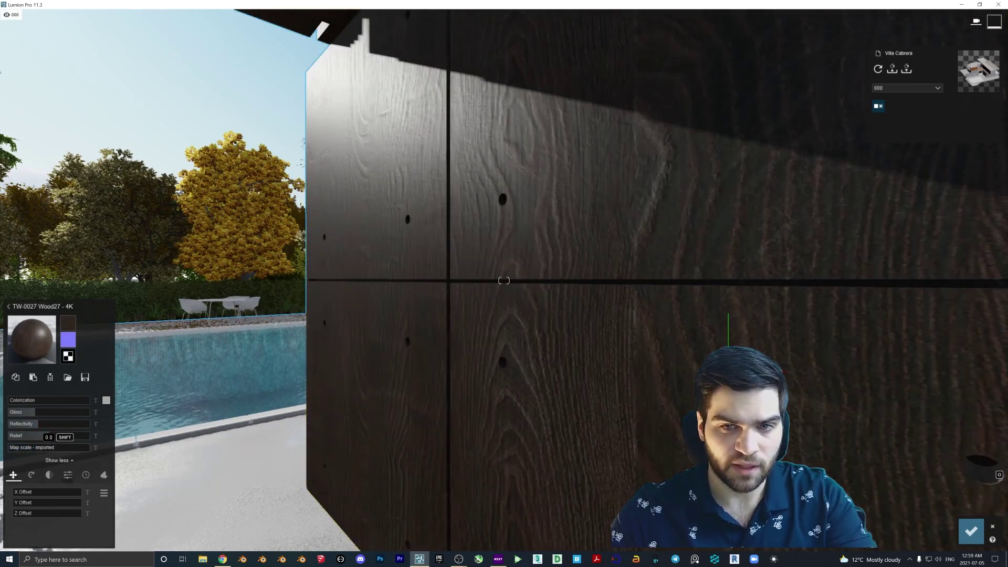
Examine the dark wood finish across the villa's poolside facades and return to the material library
{"action": "right_click_drag", "start_coordinate": [684, 209], "coordinate": [761, 209]}
{"action": "key", "text": "s"}
{"action": "key", "text": "s"}
{"action": "key", "text": "a"}
{"action": "right_click_drag", "start_coordinate": [504, 280], "coordinate": [798, 307]}
{"action": "right_click_drag", "start_coordinate": [605, 121], "coordinate": [526, 122]}
{"action": "key", "text": "a"}
{"action": "key", "text": "s"}
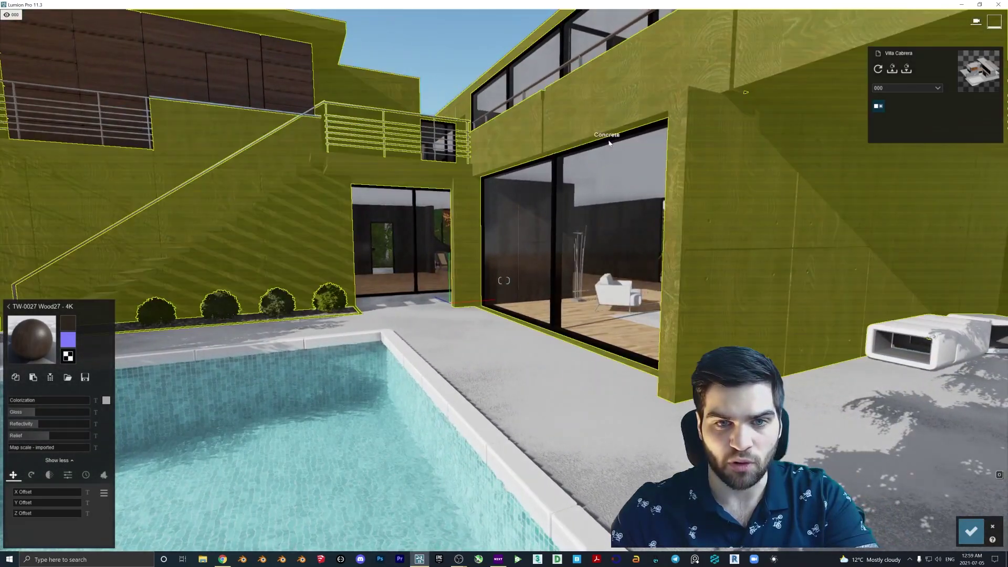
{"action": "right_click_drag", "start_coordinate": [601, 150], "coordinate": [534, 124]}
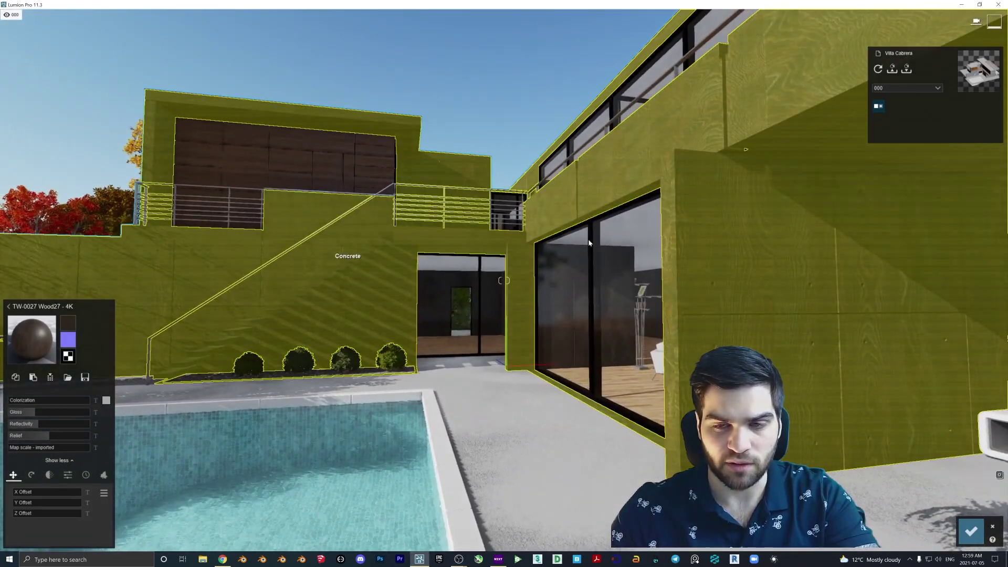
{"action": "right_click_drag", "start_coordinate": [555, 241], "coordinate": [488, 241]}
{"action": "key", "text": "d"}
{"action": "key", "text": "w"}
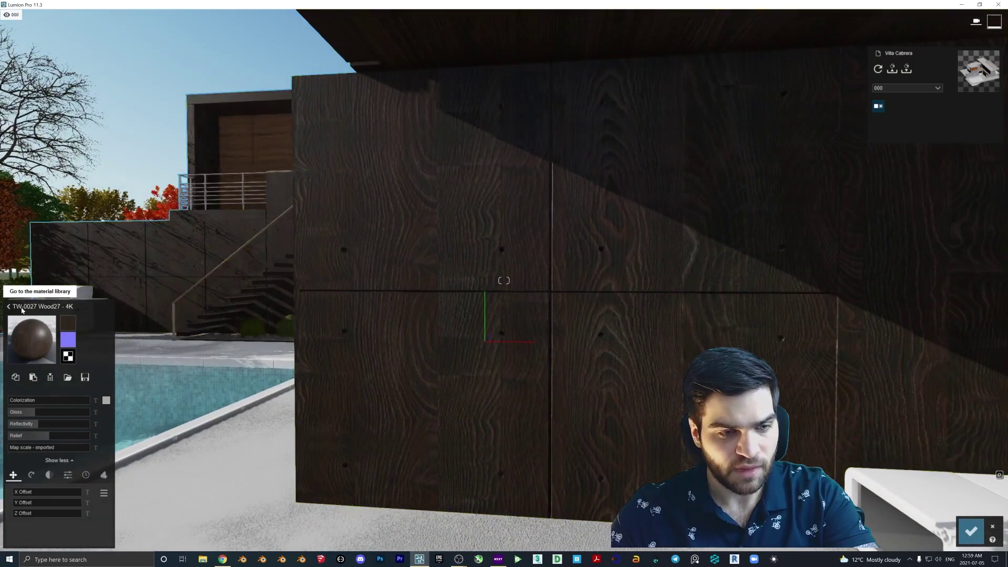
{"action": "left_click", "coordinate": [8, 306]}
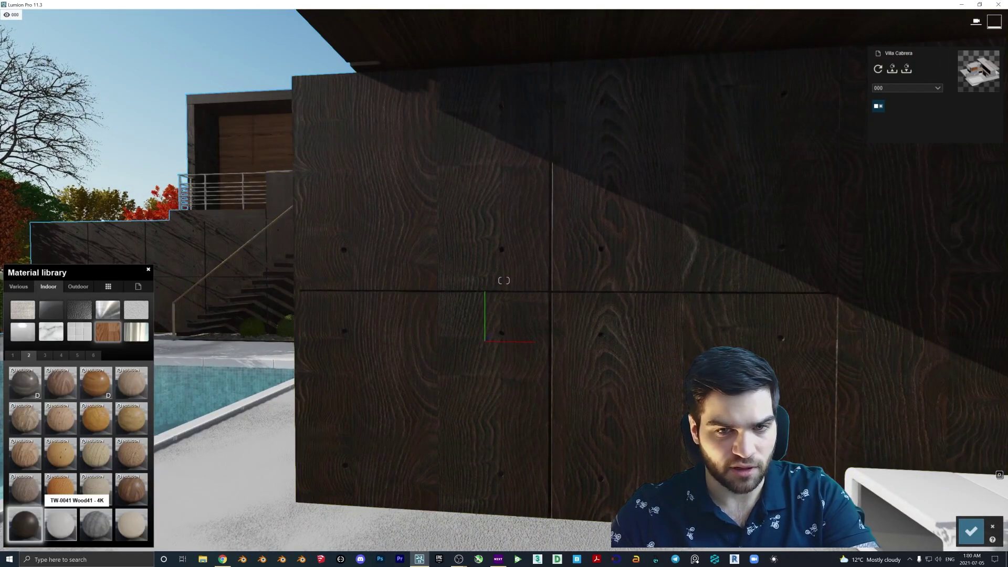
Try the TW-0041 Wood41 - 4K material on the Concrete walls, followed by the pale beige wood at the end of the page
{"action": "left_click", "coordinate": [60, 524]}
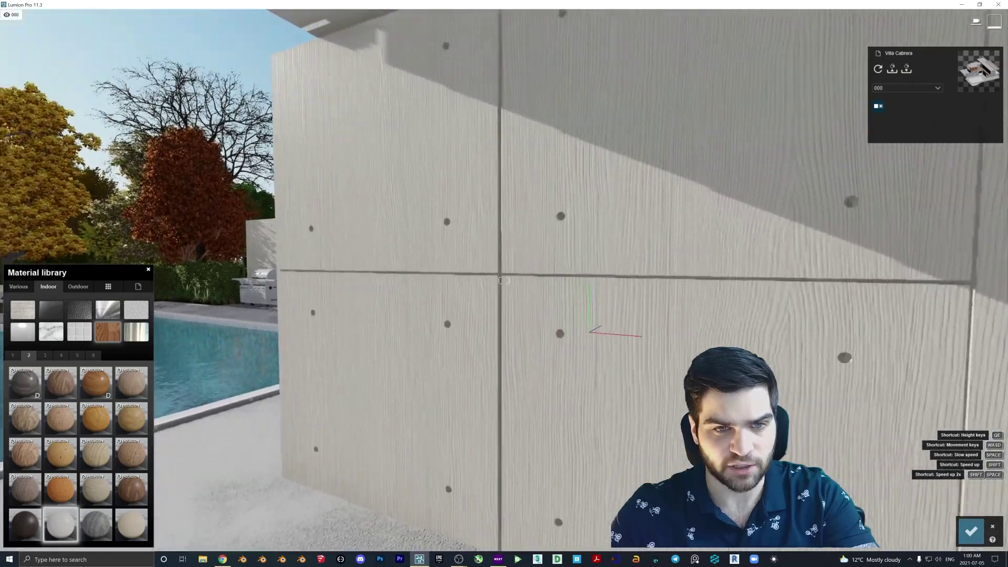
{"action": "key", "text": "d"}
{"action": "right_click_drag", "start_coordinate": [409, 420], "coordinate": [346, 420]}
{"action": "key", "text": "w"}
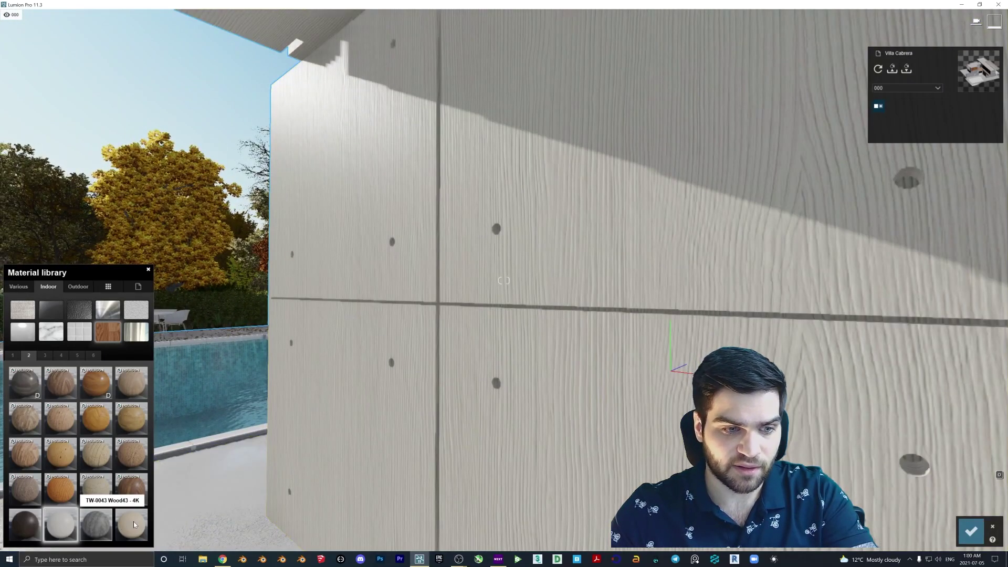
{"action": "left_click", "coordinate": [110, 529]}
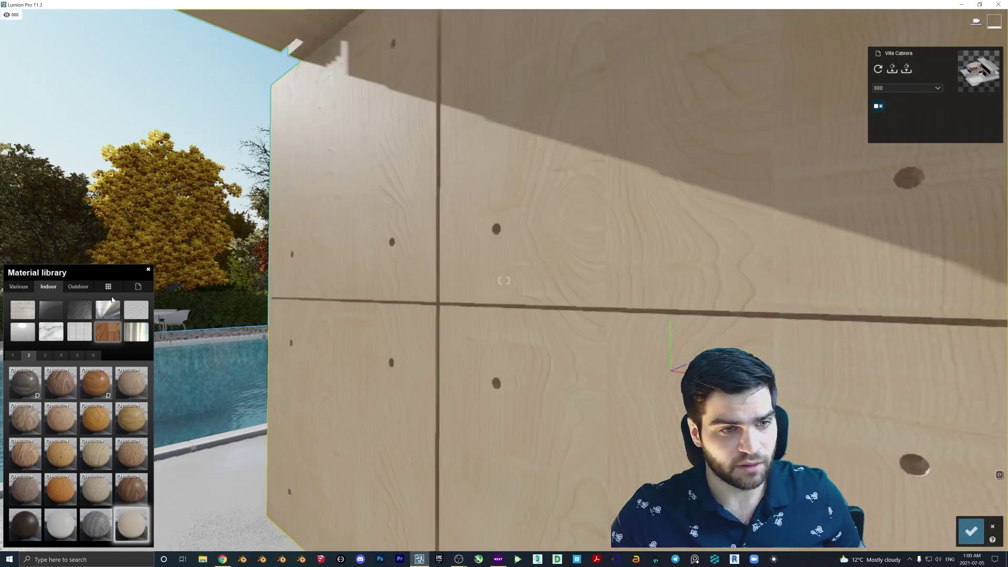
Look through pages 3 to 6 of the indoor Wood category and return to page 2
{"action": "left_click", "coordinate": [61, 355]}
{"action": "left_click", "coordinate": [78, 355]}
{"action": "left_click", "coordinate": [94, 355]}
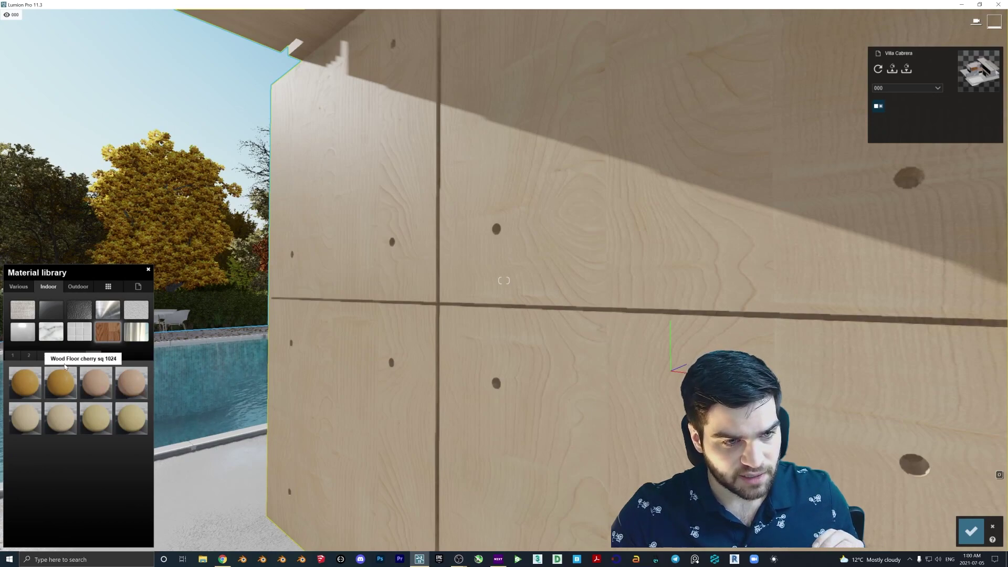
{"action": "left_click", "coordinate": [49, 357]}
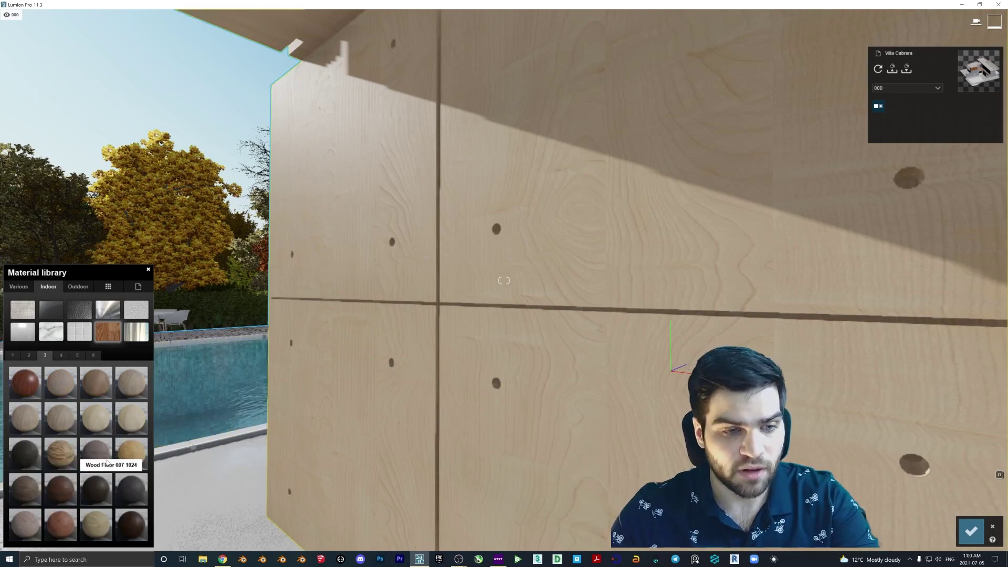
{"action": "left_click", "coordinate": [29, 356]}
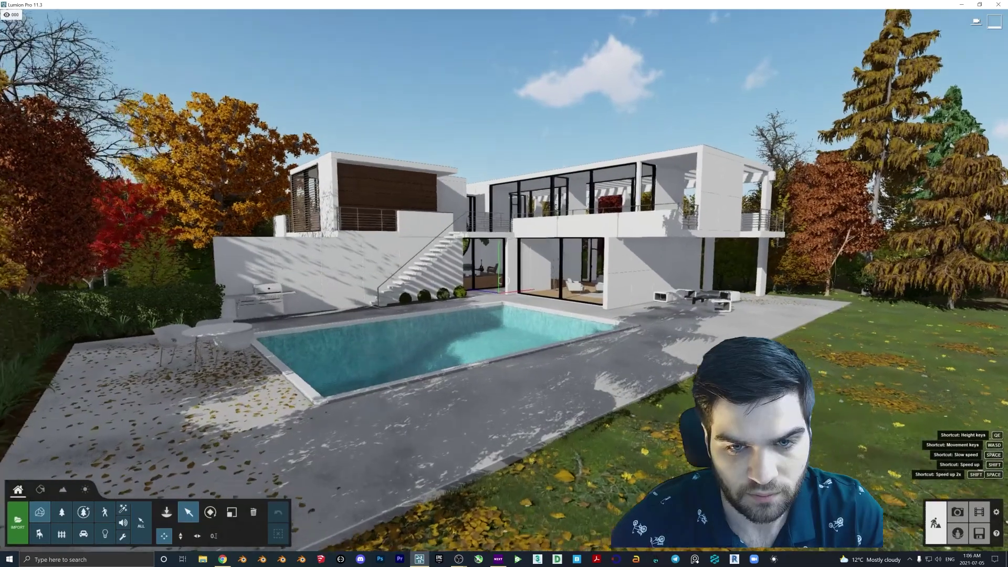
Enter the villa's ground floor from the poolside and look over the living area and its wood floor
{"action": "key", "text": "w"}
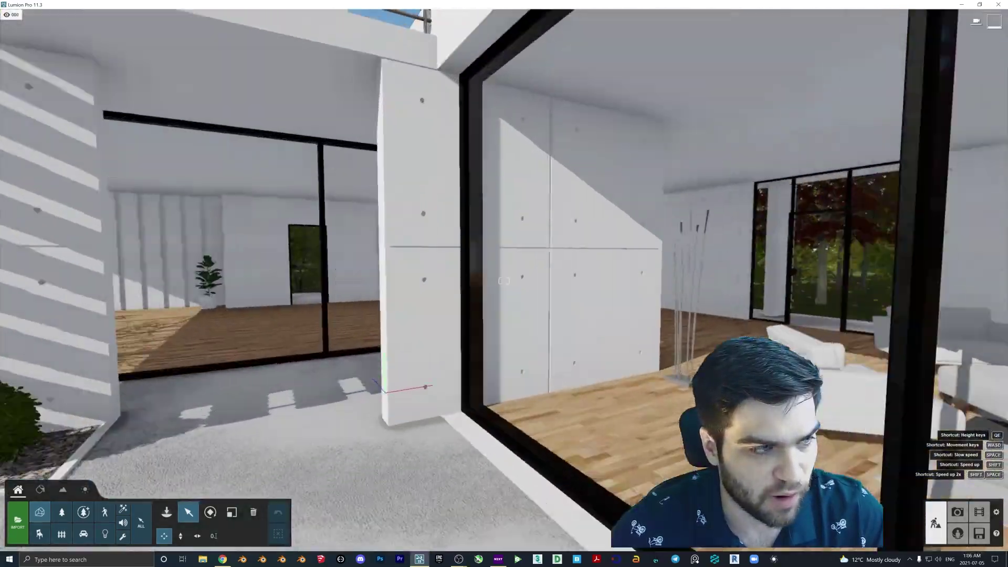
{"action": "key", "text": "w"}
{"action": "right_click_drag", "start_coordinate": [682, 337], "coordinate": [564, 336]}
{"action": "key", "text": "s"}
{"action": "right_click_drag", "start_coordinate": [779, 338], "coordinate": [500, 340]}
{"action": "key", "text": "w"}
{"action": "key", "text": "d"}
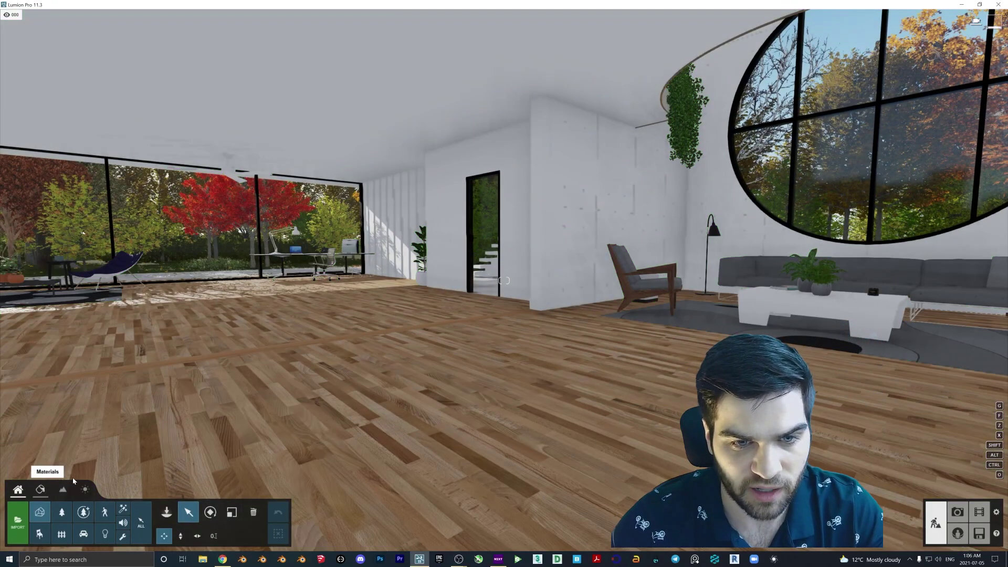
Apply the TW-0019 - 4K wood material from page 2 of the indoor Wood category to the Floor_Tiles_01 surface
{"action": "left_click", "coordinate": [42, 489]}
{"action": "right_click_drag", "start_coordinate": [515, 385], "coordinate": [278, 371]}
{"action": "key", "text": "w"}
{"action": "key", "text": "w"}
{"action": "left_click", "coordinate": [499, 374]}
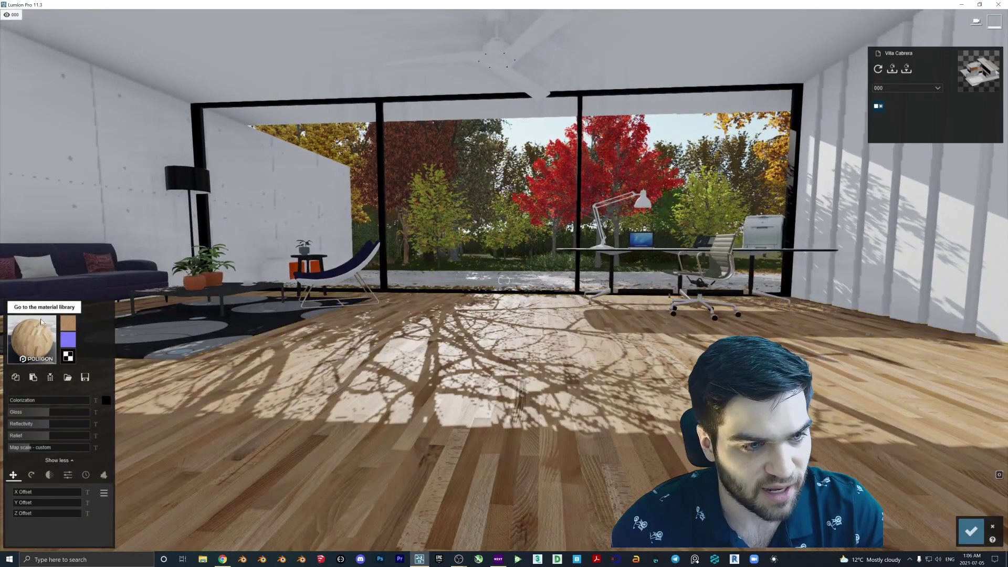
{"action": "left_click", "coordinate": [37, 307]}
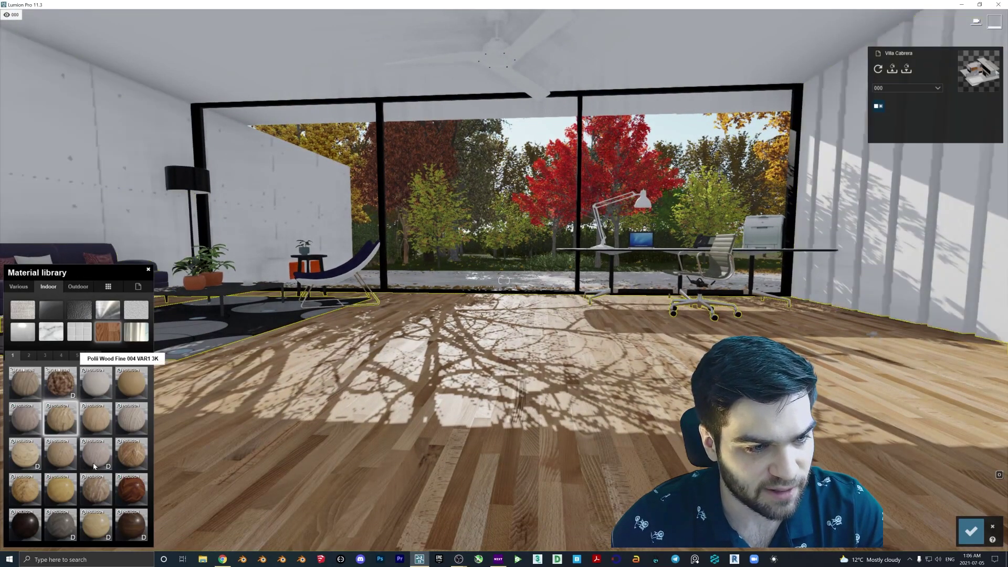
{"action": "left_click", "coordinate": [29, 355]}
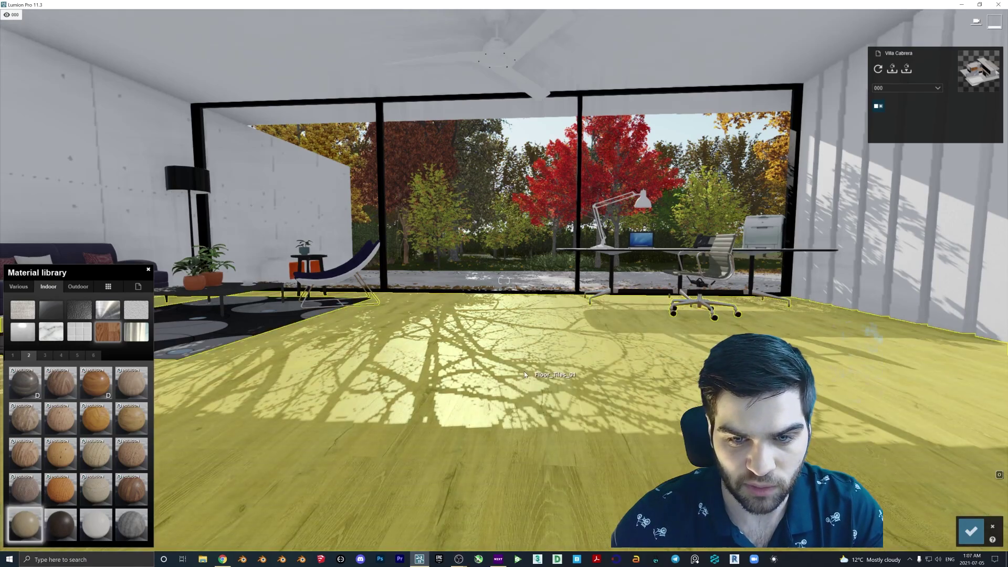
Examine the new wood floor from several angles in the room and save the material changes
{"action": "key", "text": "d"}
{"action": "key", "text": "d"}
{"action": "right_click_drag", "start_coordinate": [524, 372], "coordinate": [147, 367]}
{"action": "right_click_drag", "start_coordinate": [391, 371], "coordinate": [840, 371]}
{"action": "key", "text": "a"}
{"action": "key", "text": "w"}
{"action": "right_click_drag", "start_coordinate": [588, 371], "coordinate": [735, 371]}
{"action": "left_click", "coordinate": [983, 539]}
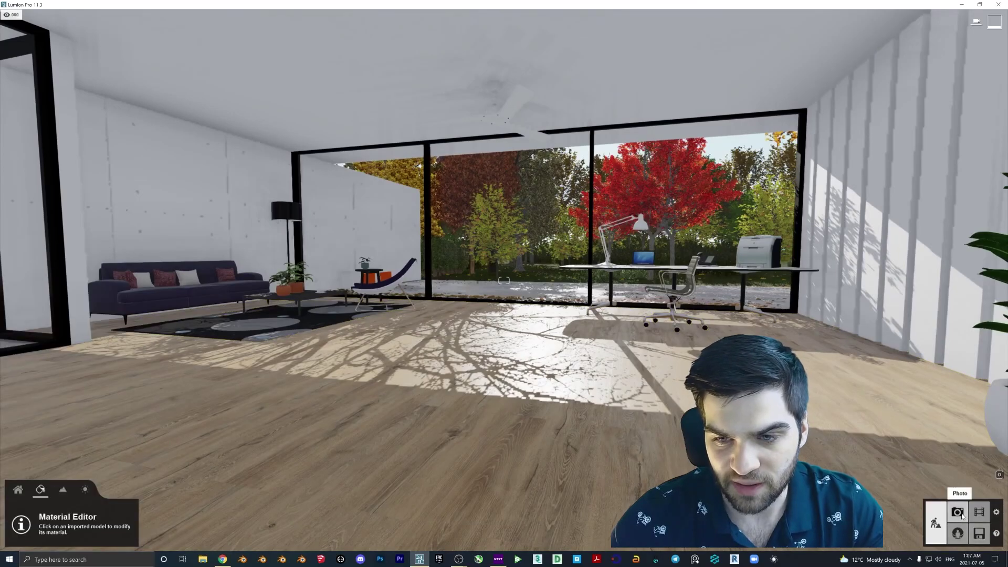
Preview the wood floor in Photo mode, then return to Build mode and inspect the Floor_Tiles_01 material up close
{"action": "left_click", "coordinate": [957, 512]}
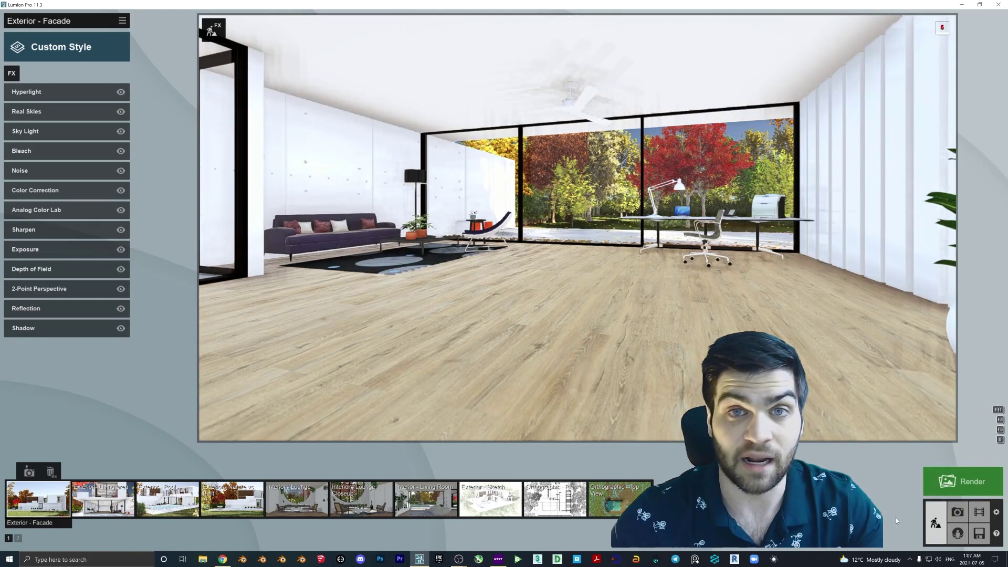
{"action": "left_click", "coordinate": [935, 522]}
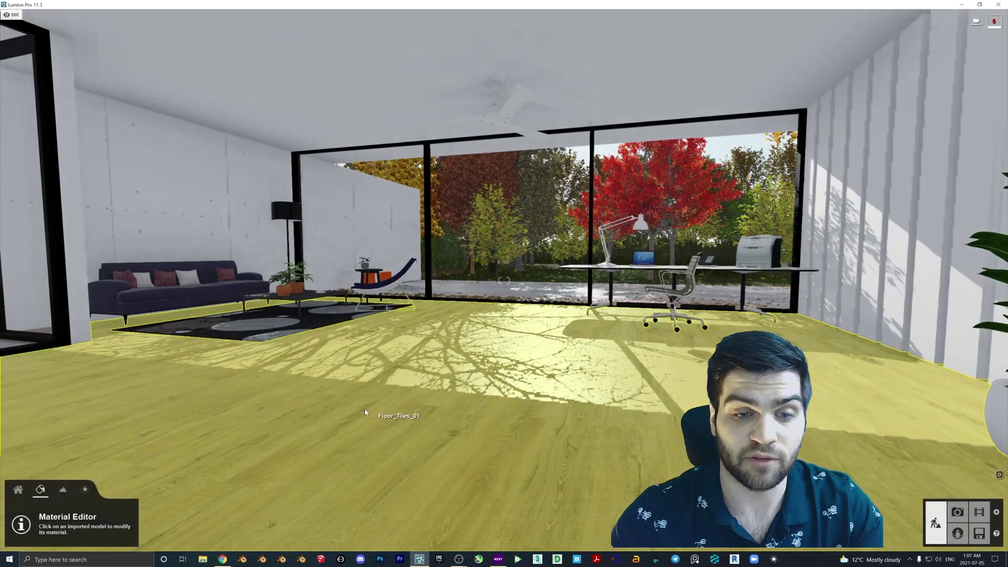
{"action": "left_click", "coordinate": [454, 366]}
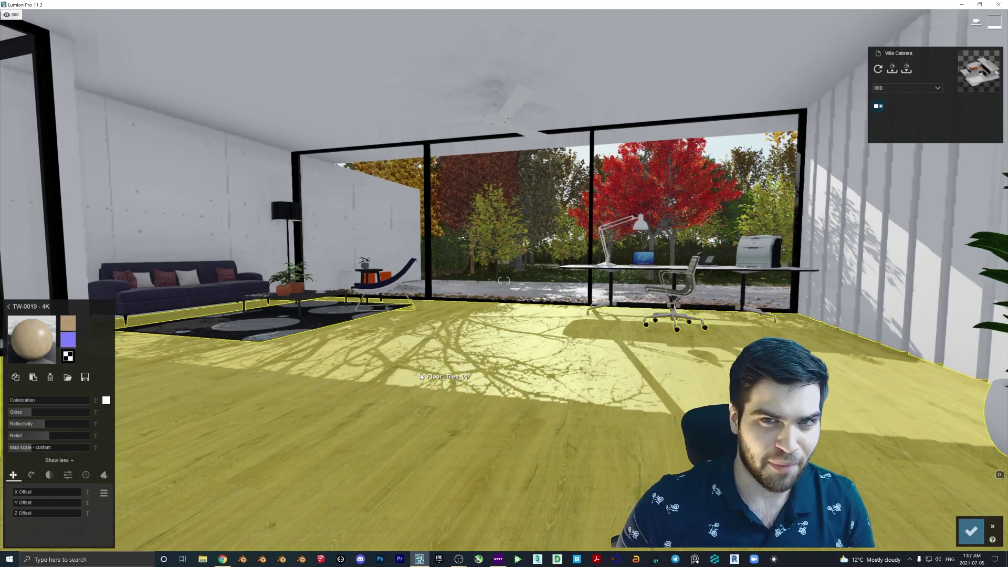
{"action": "key", "text": "w"}
{"action": "right_click_drag", "start_coordinate": [420, 373], "coordinate": [289, 436]}
{"action": "key", "text": "q"}
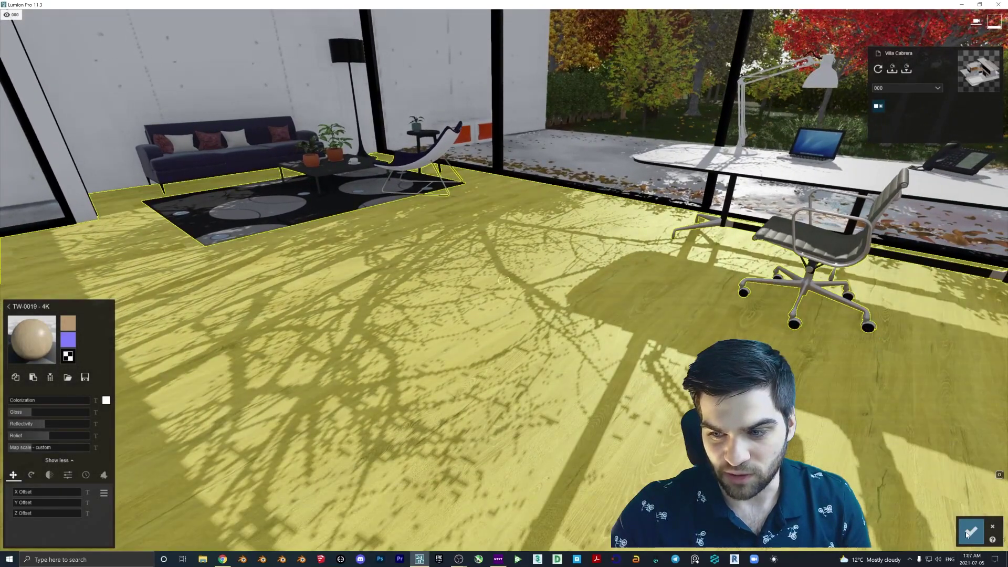
Close the material editor and view the floor and seating area with effects in Photo mode
{"action": "left_click", "coordinate": [970, 532]}
{"action": "left_click", "coordinate": [958, 512]}
{"action": "right_click_drag", "start_coordinate": [756, 336], "coordinate": [585, 309]}
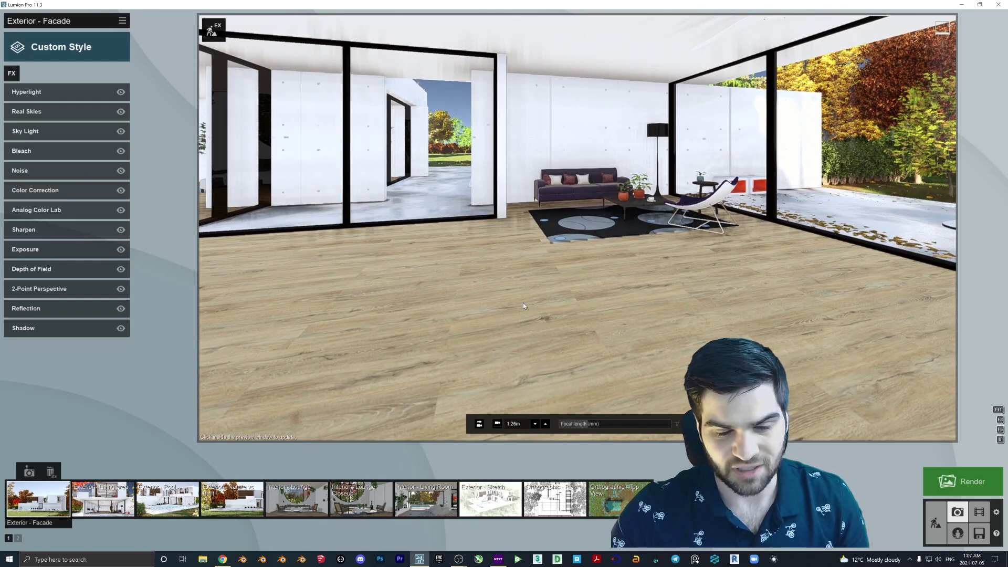
{"action": "right_click_drag", "start_coordinate": [504, 252], "coordinate": [456, 252]}
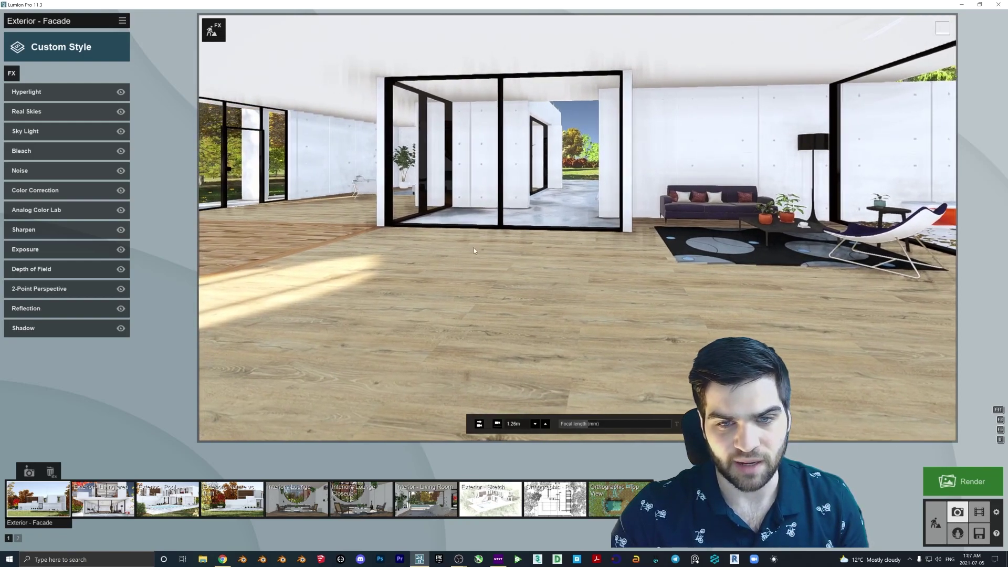
Store the interior view as photo 11 on the second photo page and apply the Realistic style to it
{"action": "left_click", "coordinate": [18, 538]}
{"action": "left_click", "coordinate": [29, 471]}
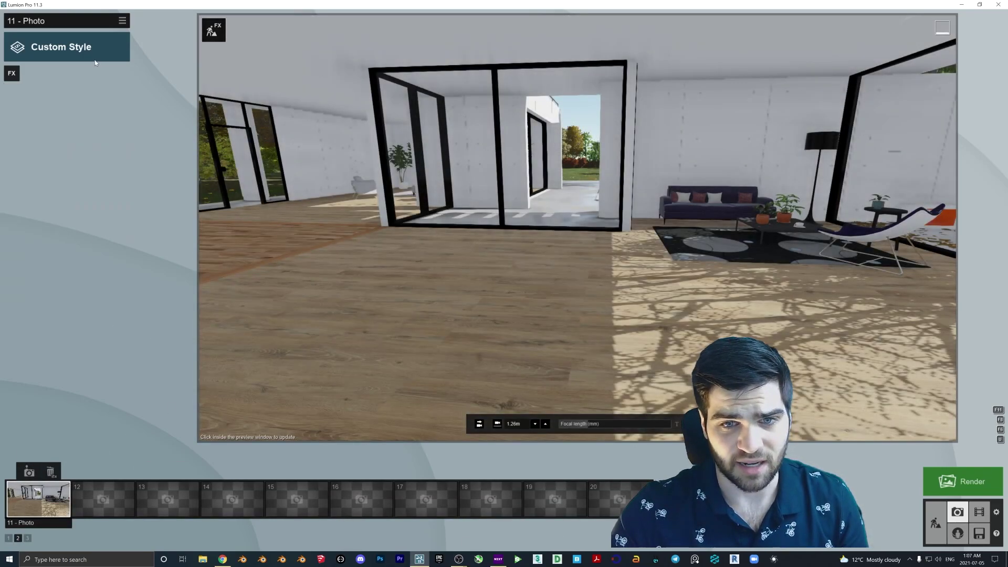
{"action": "left_click", "coordinate": [95, 48]}
{"action": "left_click", "coordinate": [498, 223]}
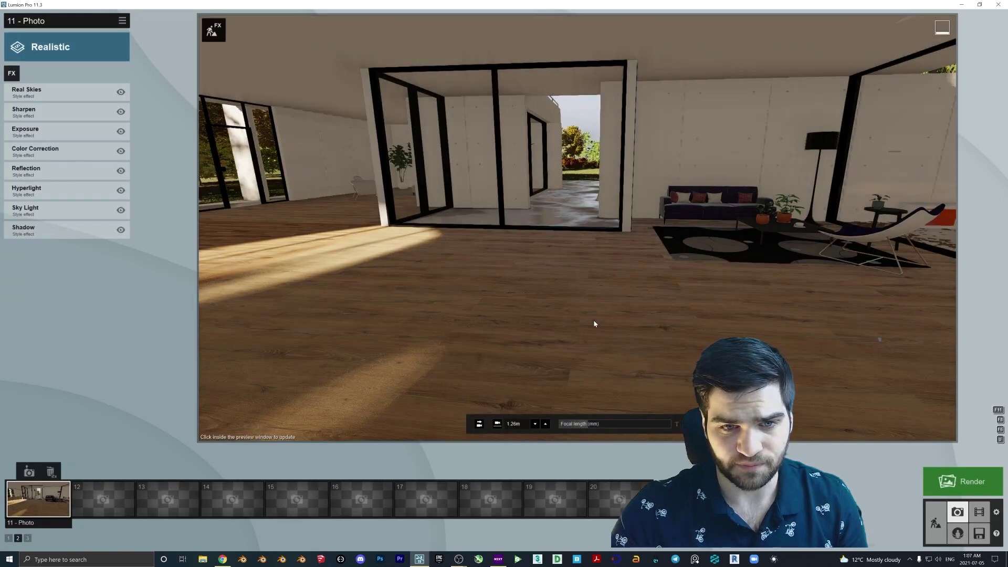
Turn photo 11's view toward the sofa and desk and adjust its Real Skies effect
{"action": "right_click_drag", "start_coordinate": [574, 315], "coordinate": [405, 163]}
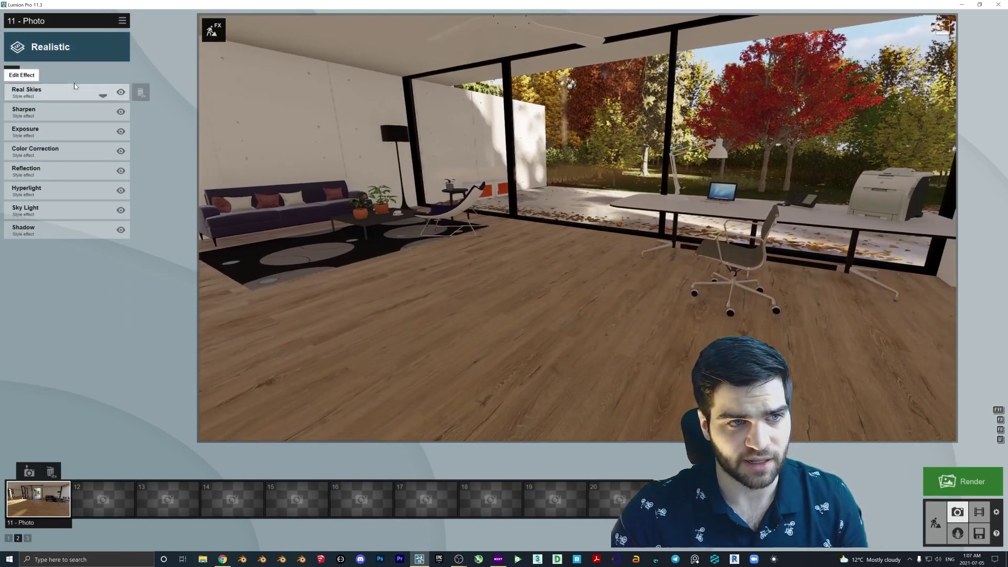
{"action": "left_click", "coordinate": [75, 89]}
{"action": "left_click_drag", "start_coordinate": [69, 138], "coordinate": [34, 140]}
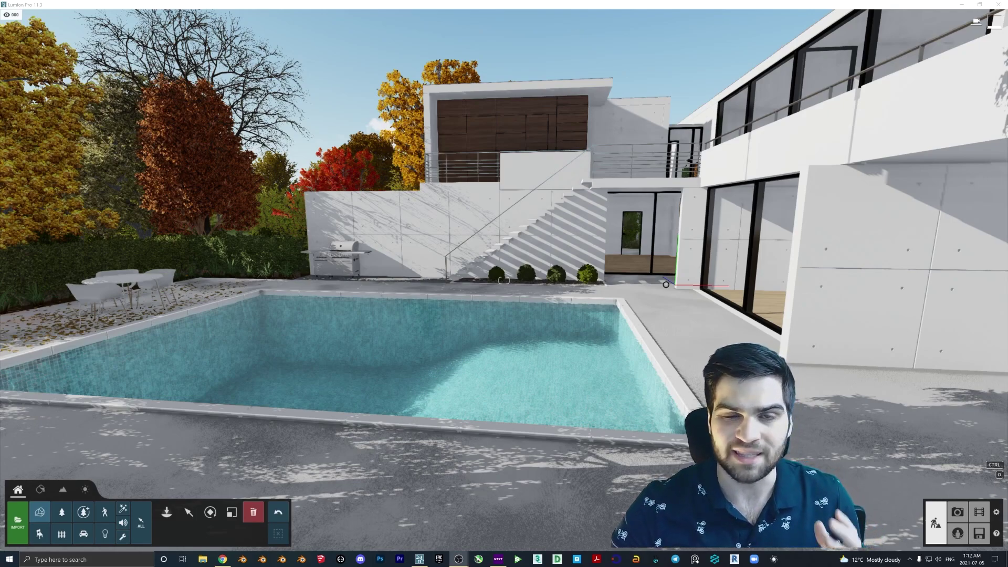
{"action": "right_click", "coordinate": [423, 171]}
{"action": "right_click_drag", "start_coordinate": [422, 171], "coordinate": [381, 131]}
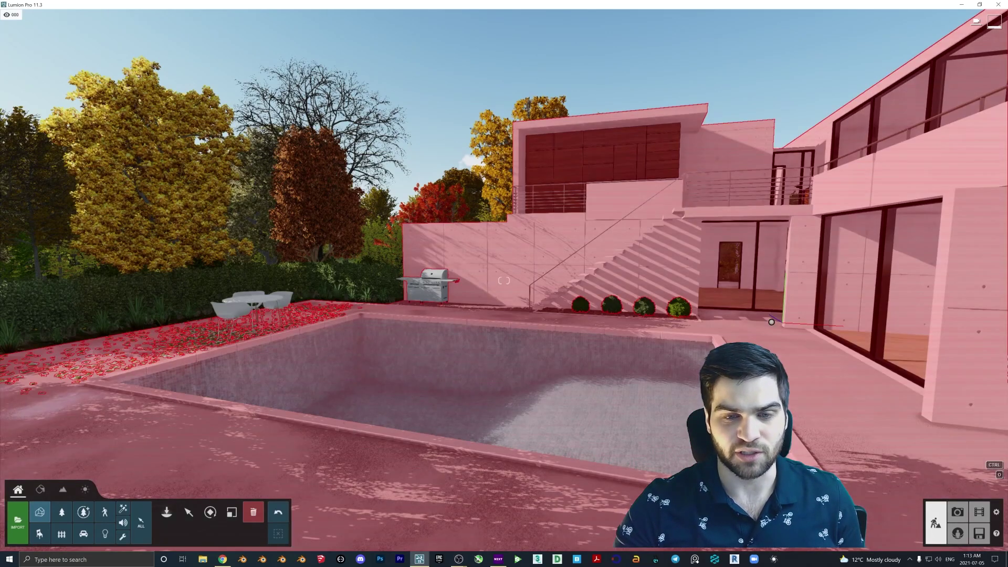
{"action": "right_click_drag", "start_coordinate": [530, 288], "coordinate": [484, 282]}
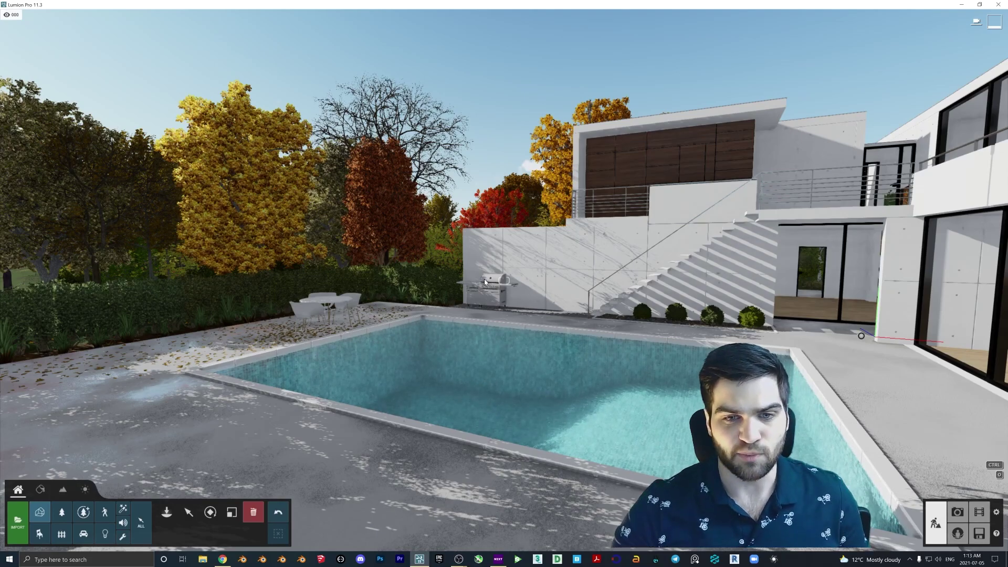
{"action": "key", "text": "s"}
{"action": "right_click_drag", "start_coordinate": [484, 282], "coordinate": [596, 267]}
{"action": "key", "text": "w"}
{"action": "right_click_drag", "start_coordinate": [576, 317], "coordinate": [572, 311]}
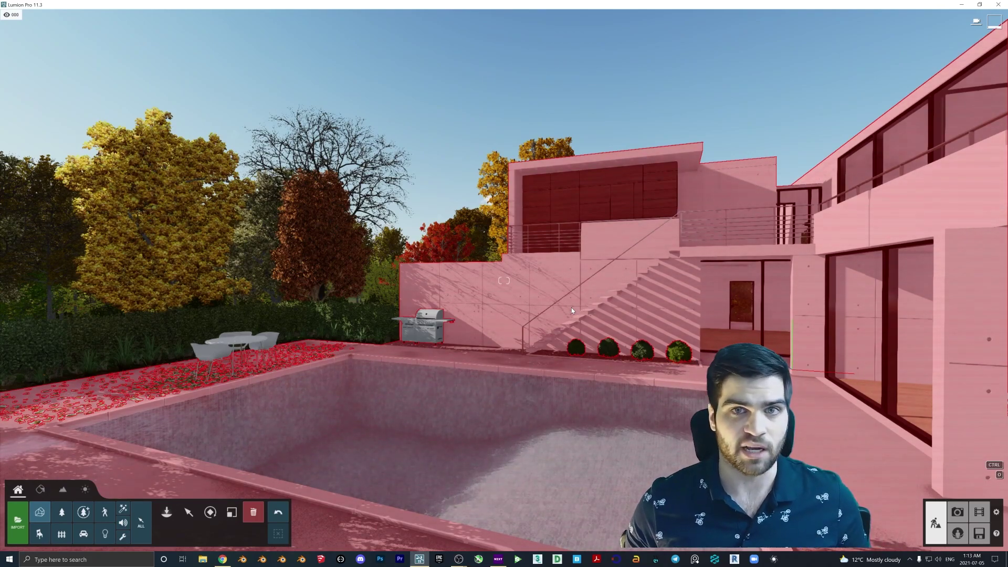
{"action": "right_click_drag", "start_coordinate": [567, 229], "coordinate": [529, 216]}
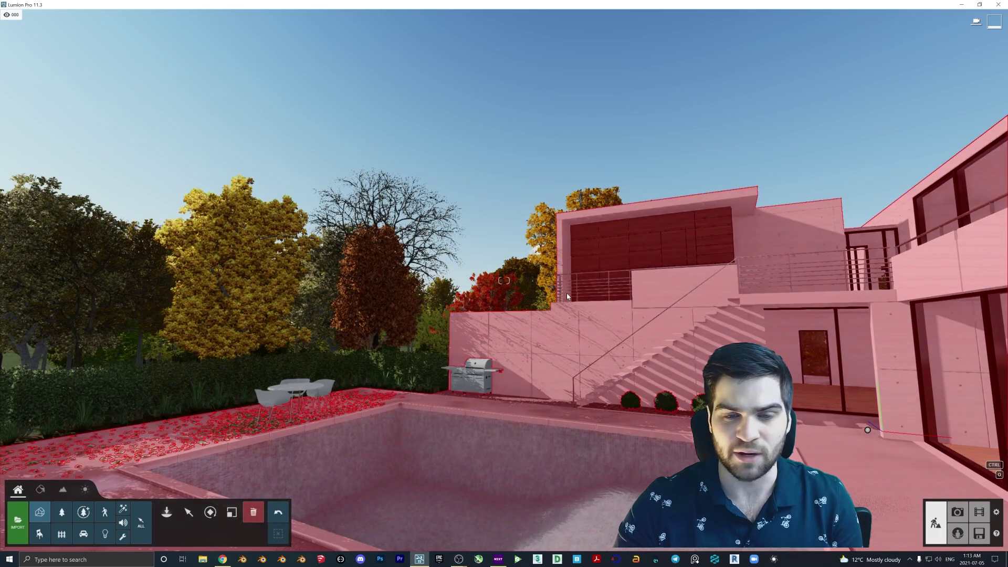
{"action": "right_click_drag", "start_coordinate": [566, 294], "coordinate": [812, 303]}
{"action": "key", "text": "s"}
{"action": "right_click_drag", "start_coordinate": [499, 131], "coordinate": [432, 106]}
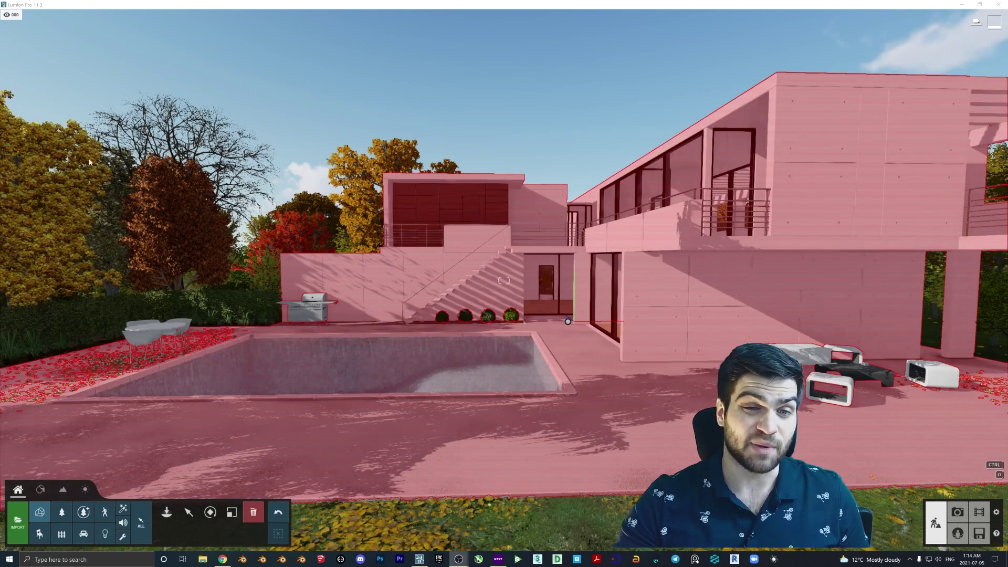
{"action": "left_click", "coordinate": [450, 112]}
{"action": "right_click_drag", "start_coordinate": [442, 116], "coordinate": [438, 115]}
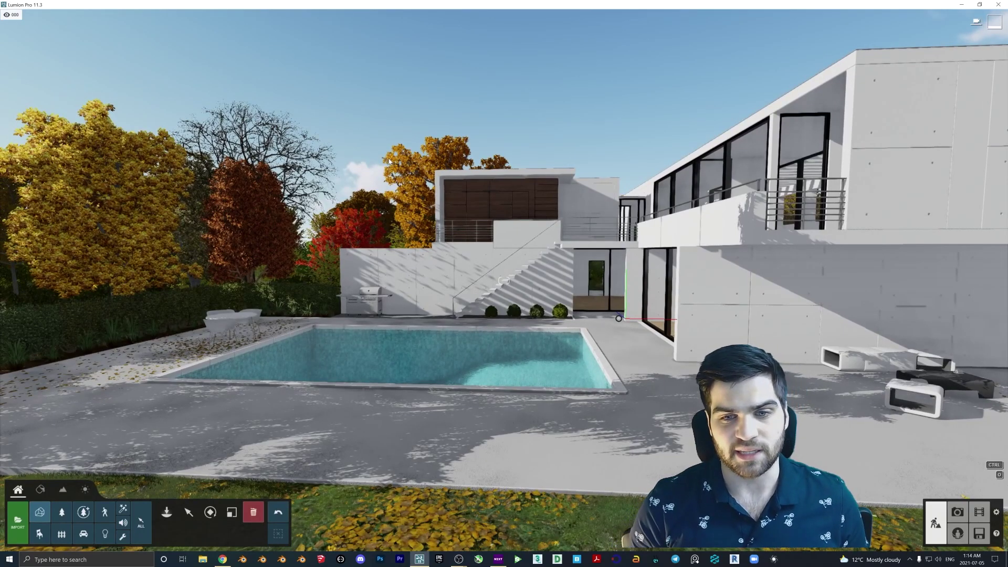